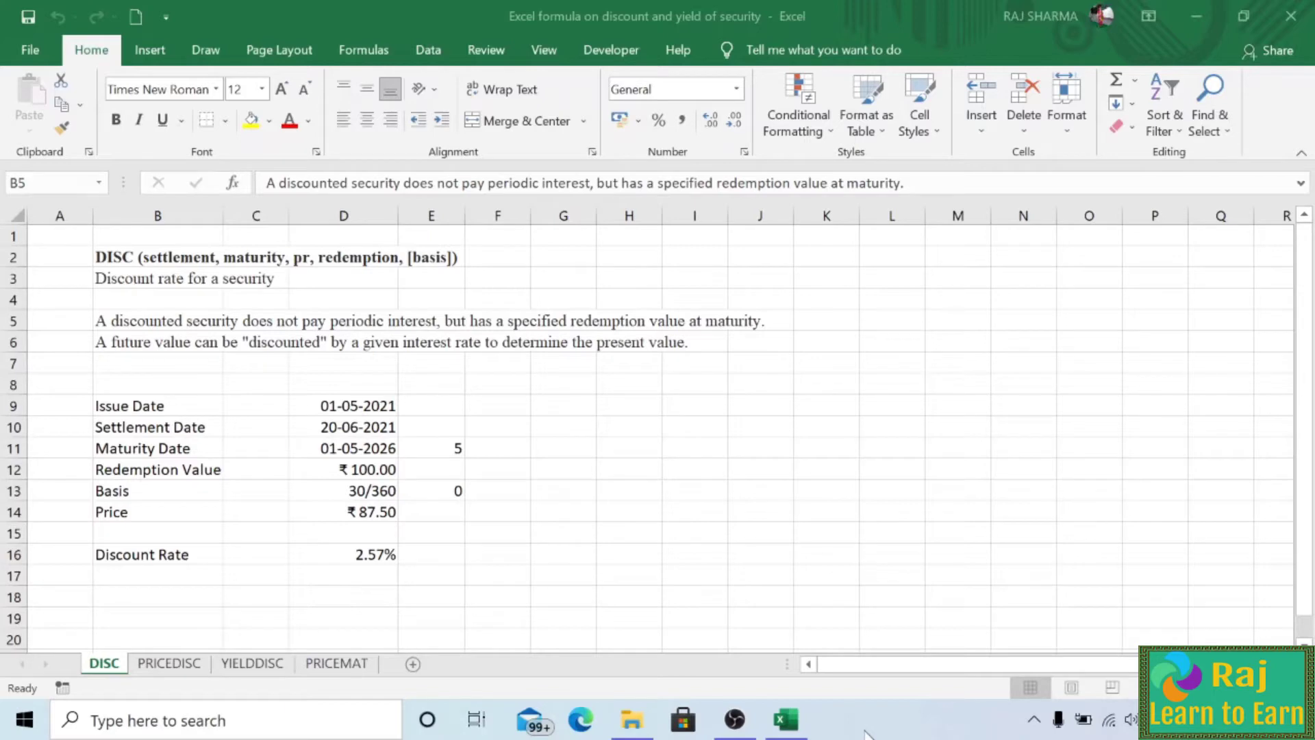
Review the DISC function's syntax and the description of a discounted security in rows 2 to 6
left_click(115, 253)
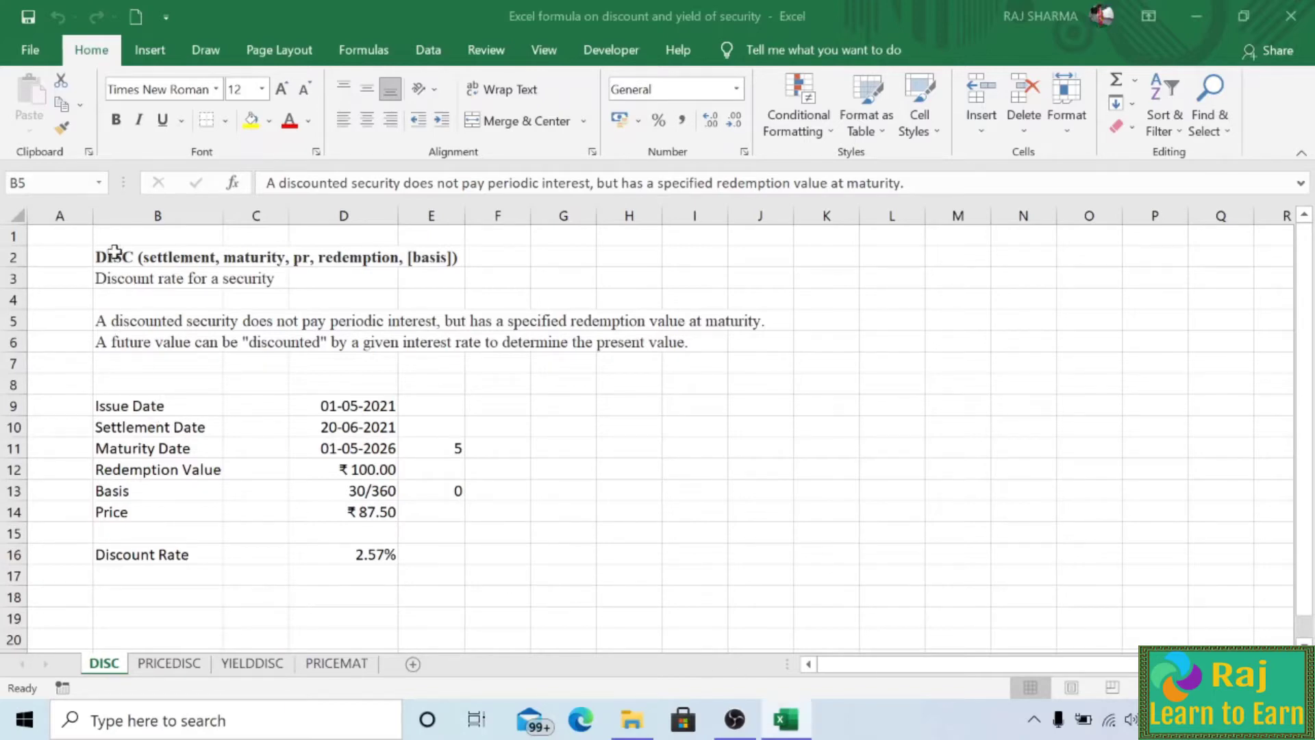
left_click(118, 258)
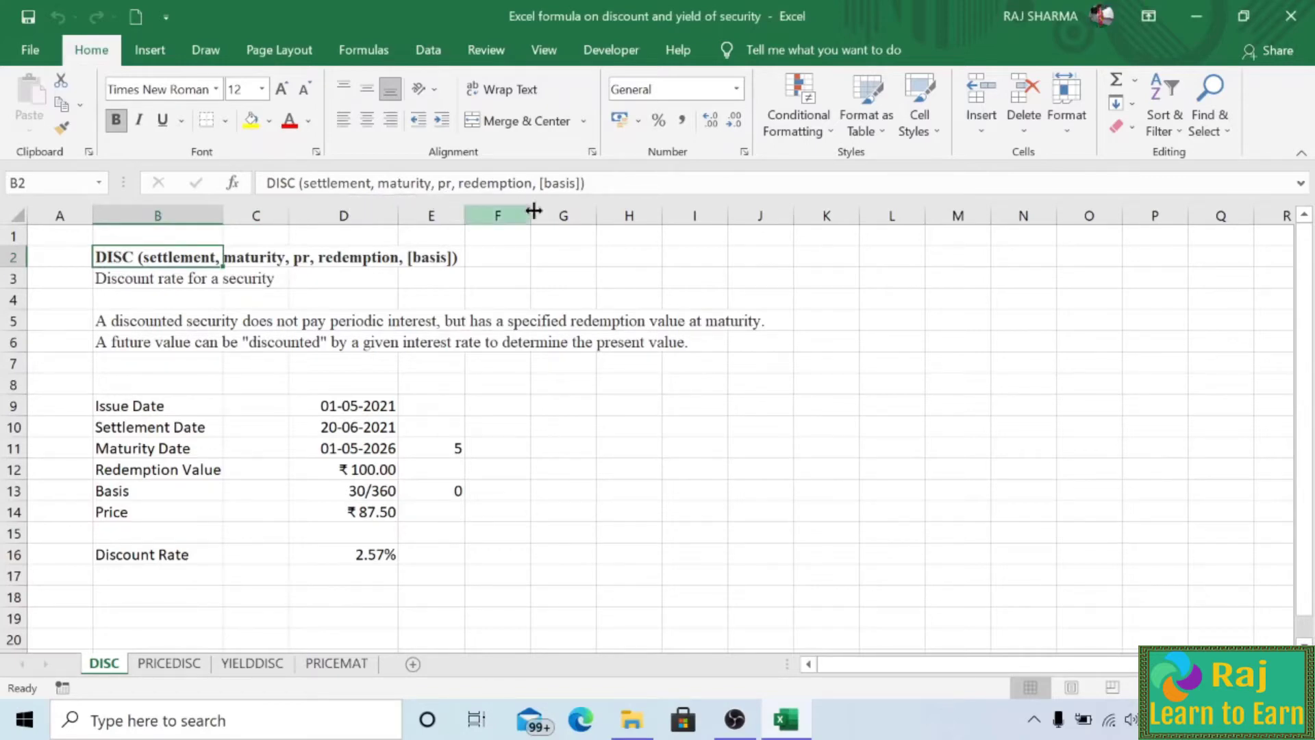
left_click(703, 280)
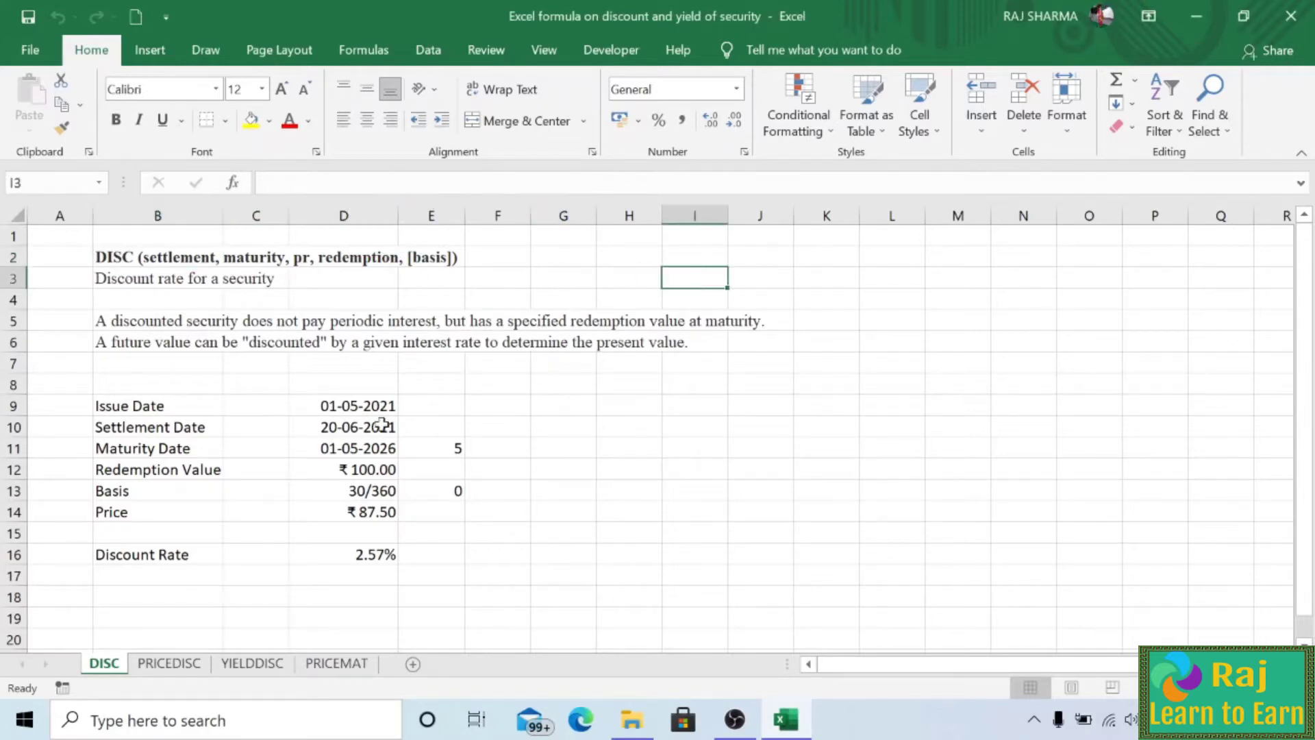
left_click(96, 322)
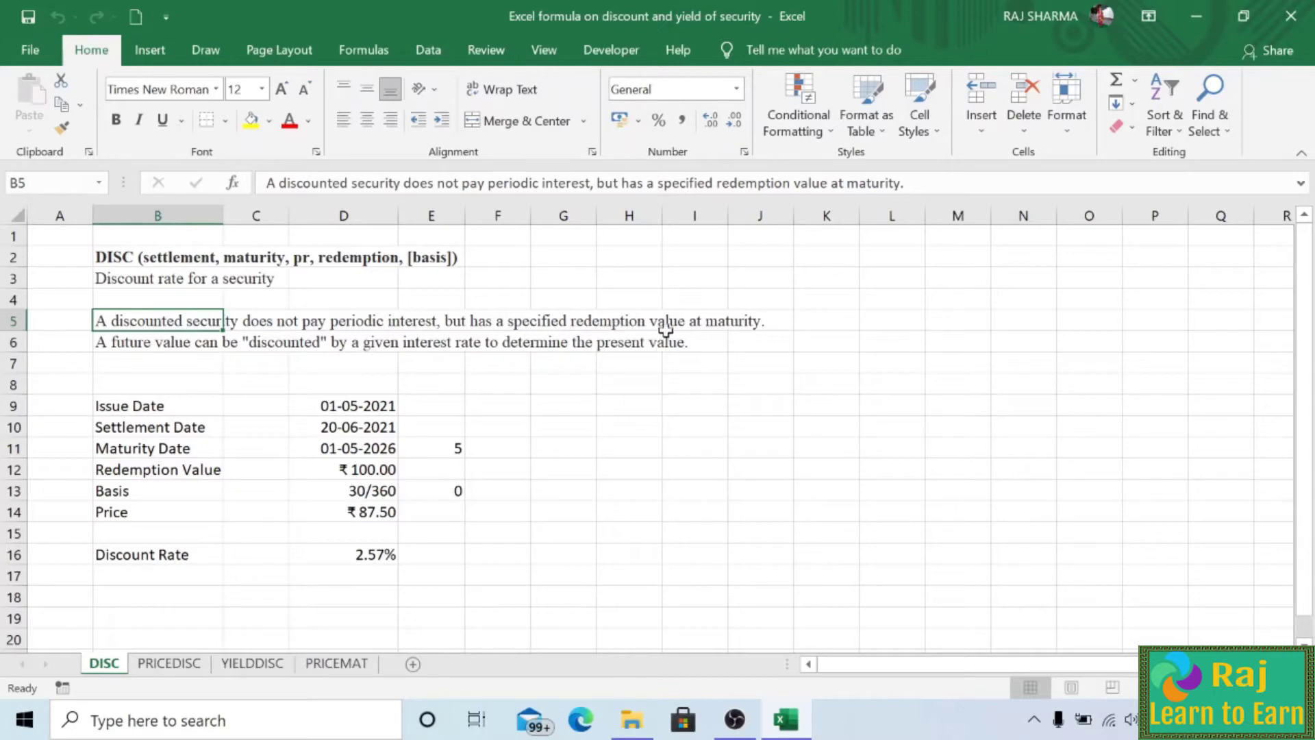
left_click(627, 440)
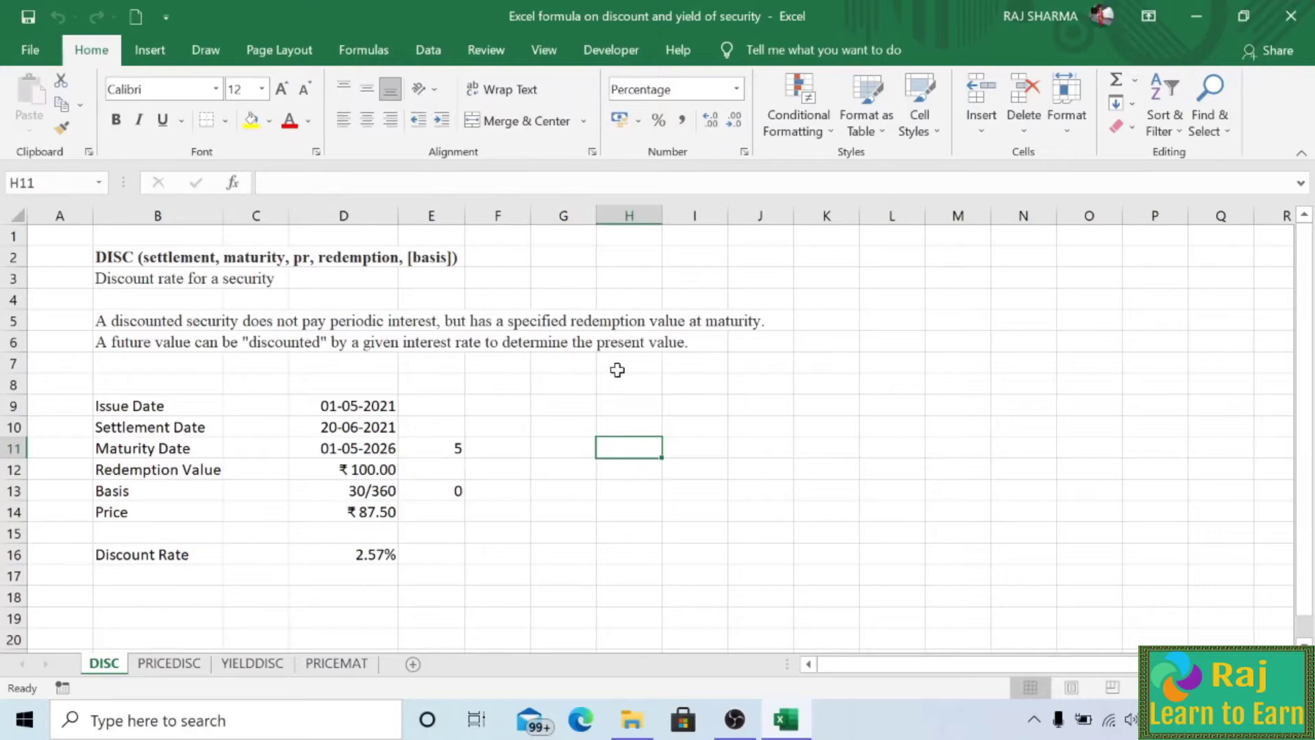
Examine the security's issue, settlement and maturity dates, redemption value, basis, price and discount rate in rows 9 to 16
left_click(117, 405)
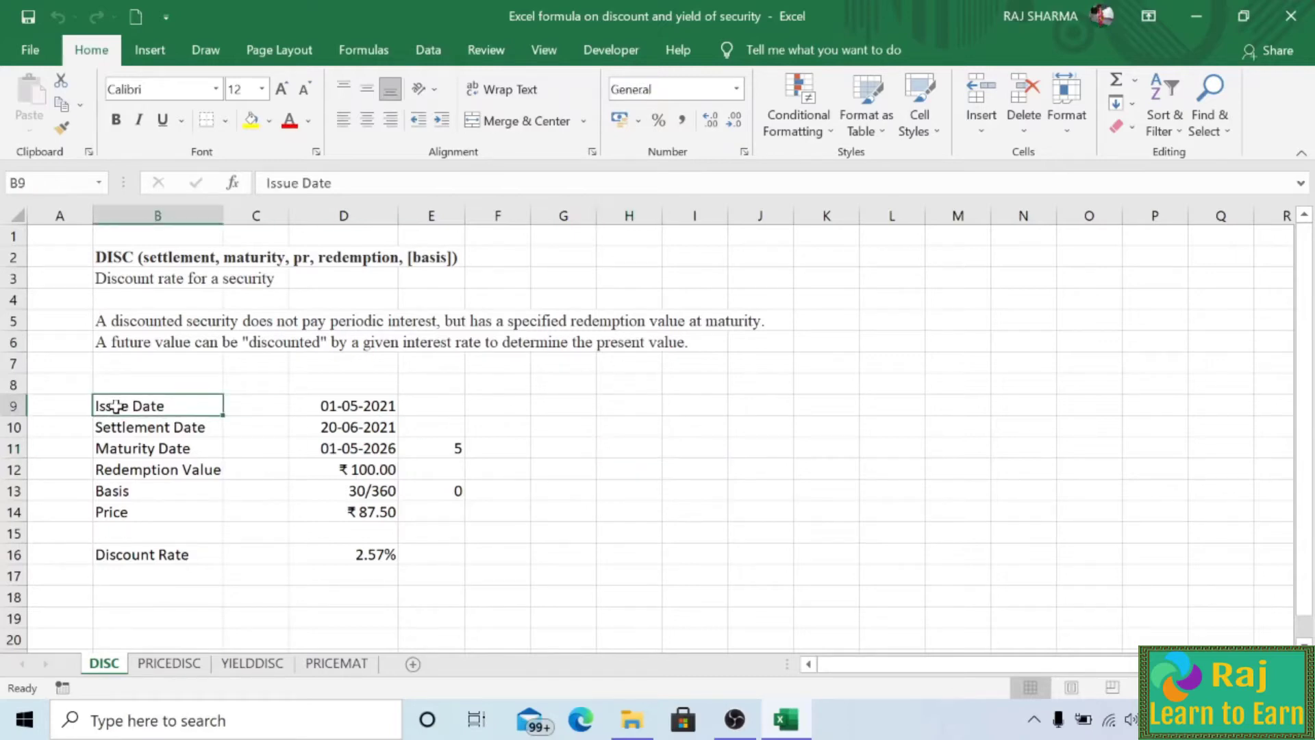
left_click(363, 410)
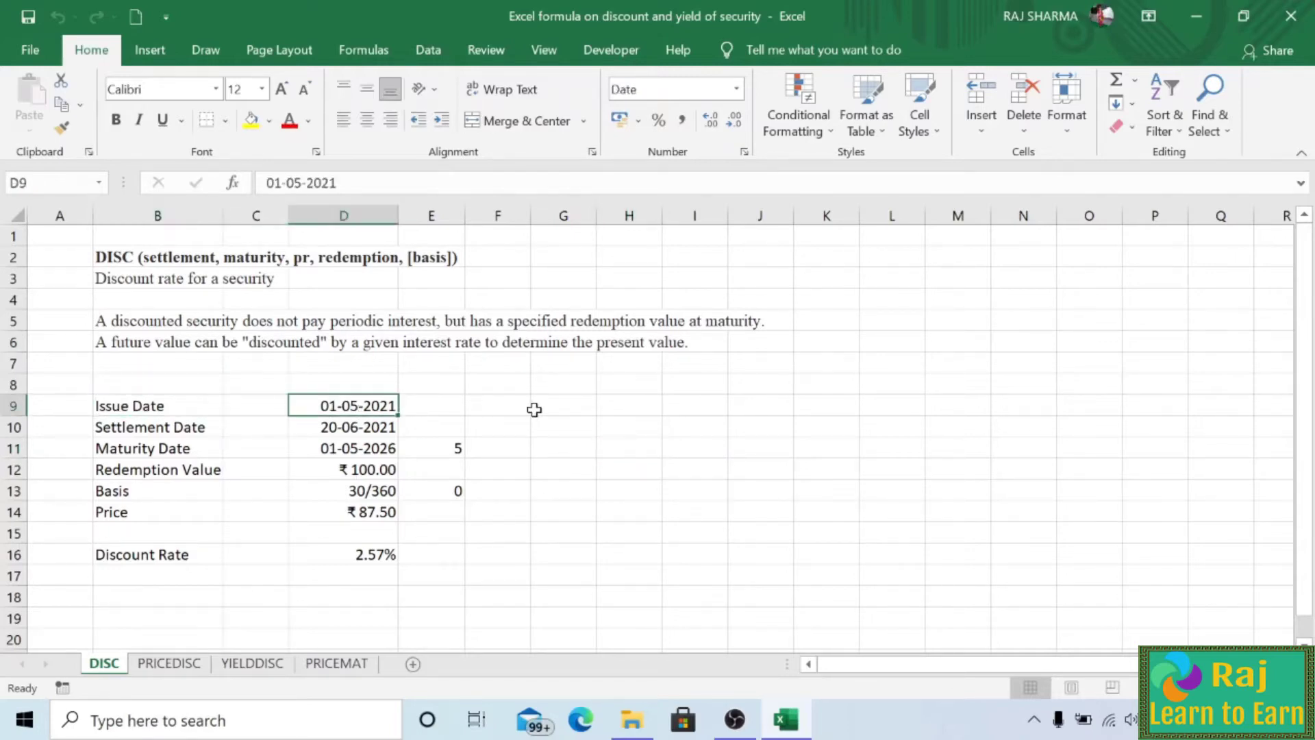
left_click(153, 430)
left_click(346, 428)
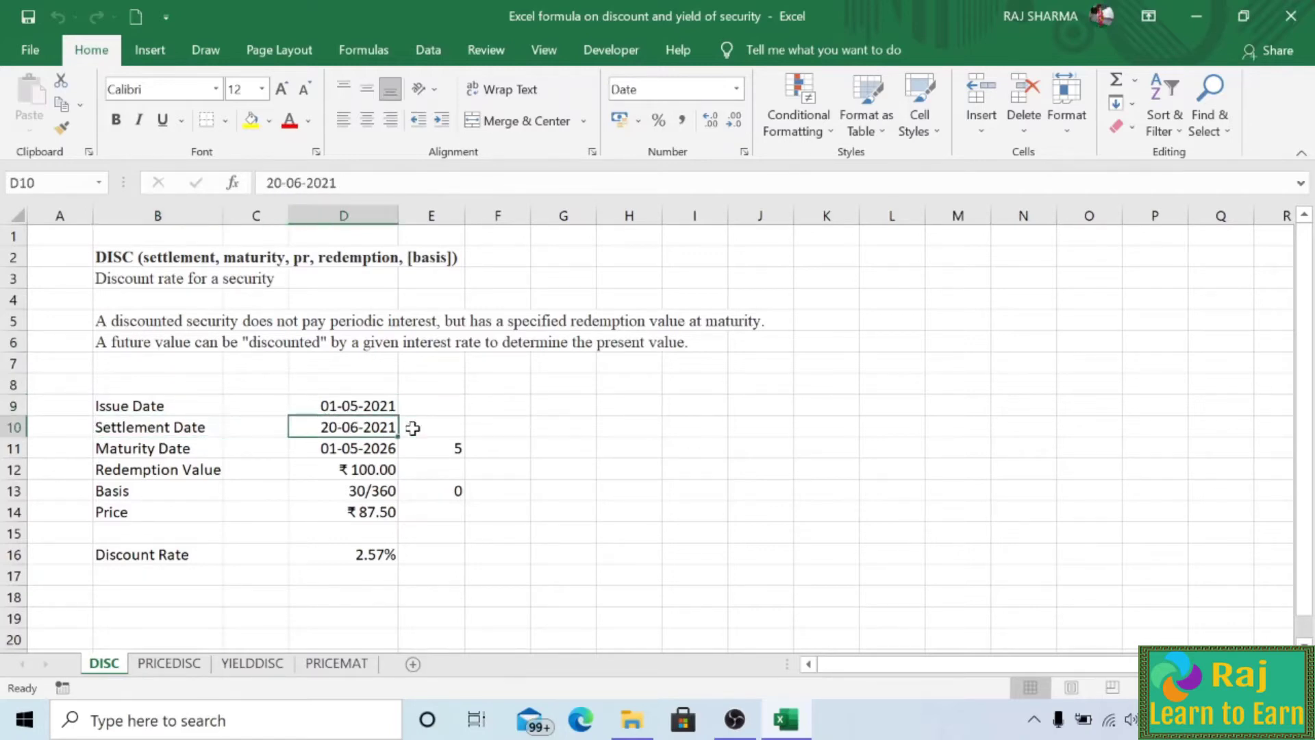
left_click(156, 450)
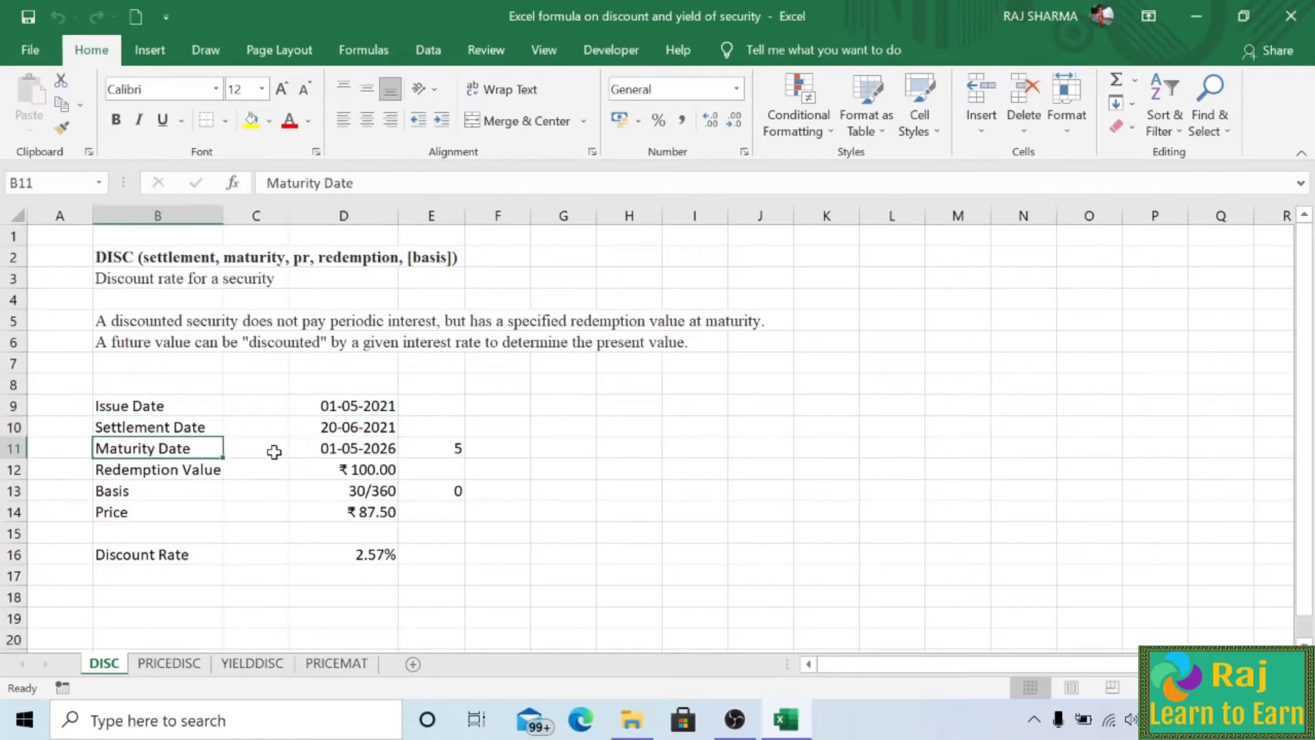
left_click(366, 450)
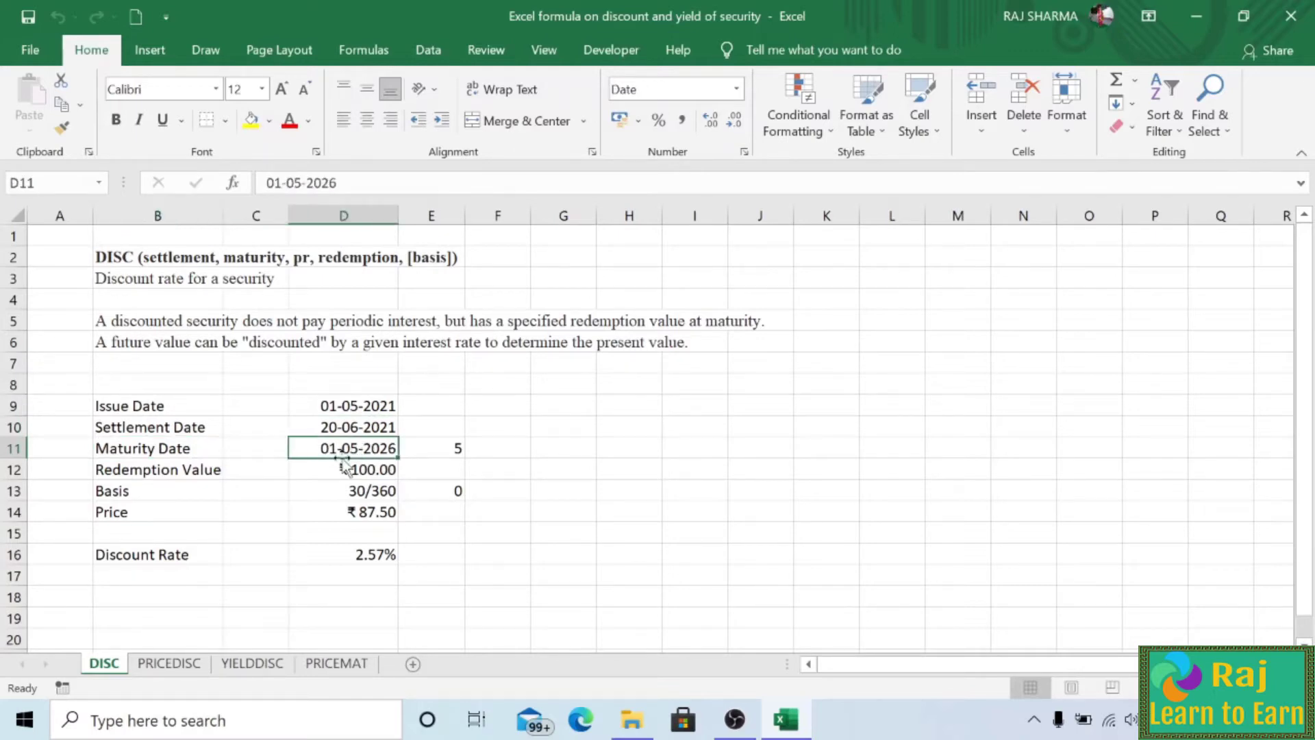
left_click(149, 469)
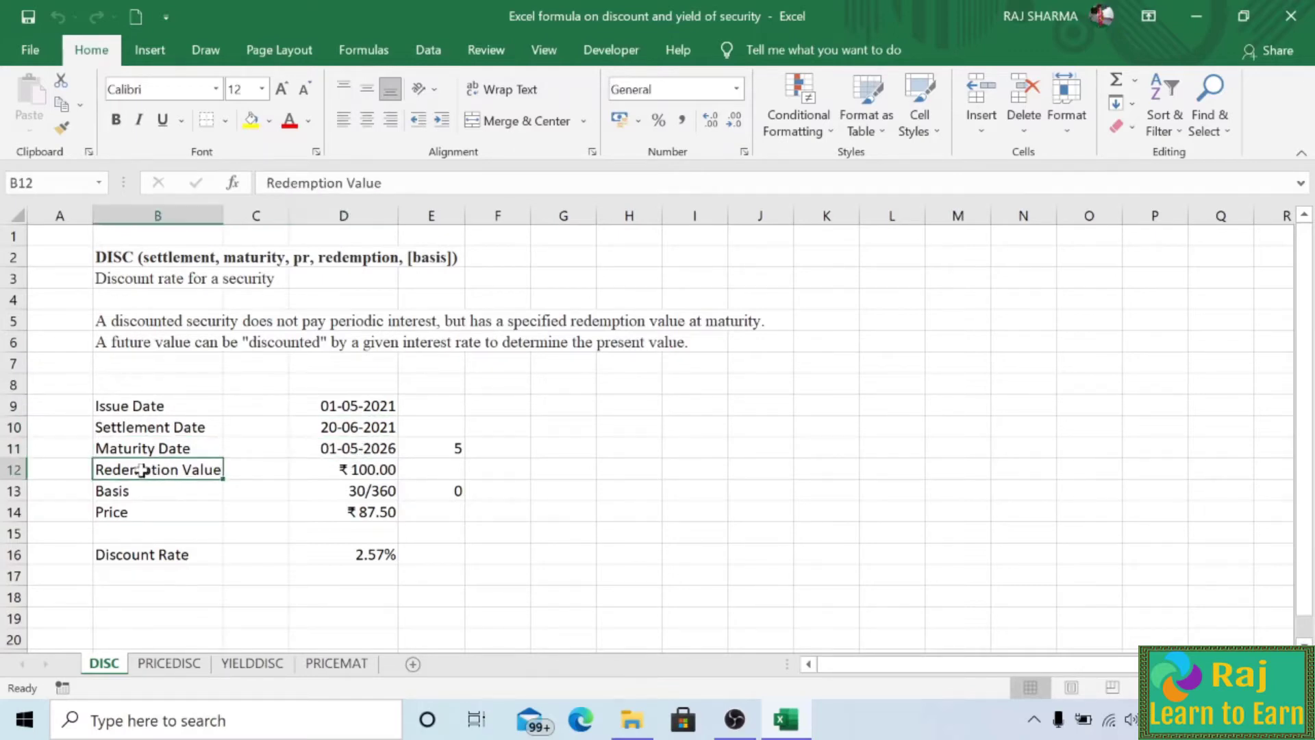
left_click(156, 449)
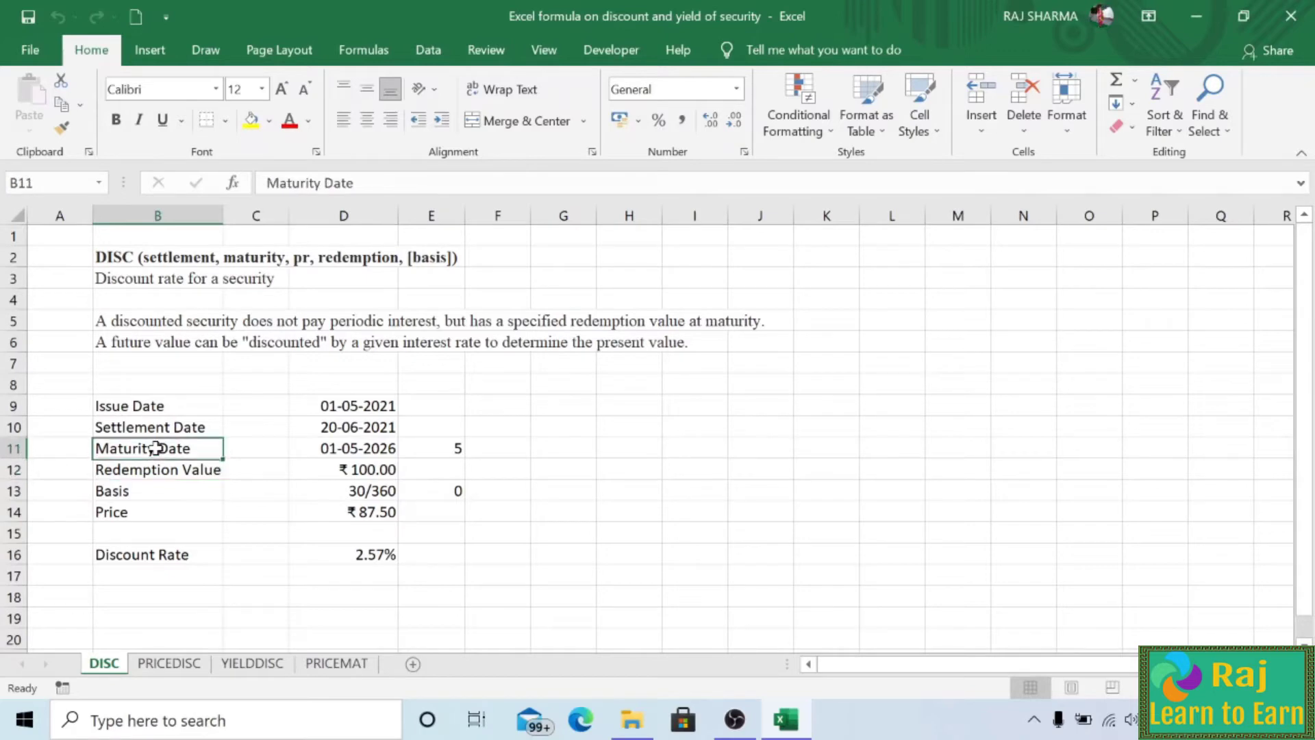
left_click(371, 471)
left_click(131, 493)
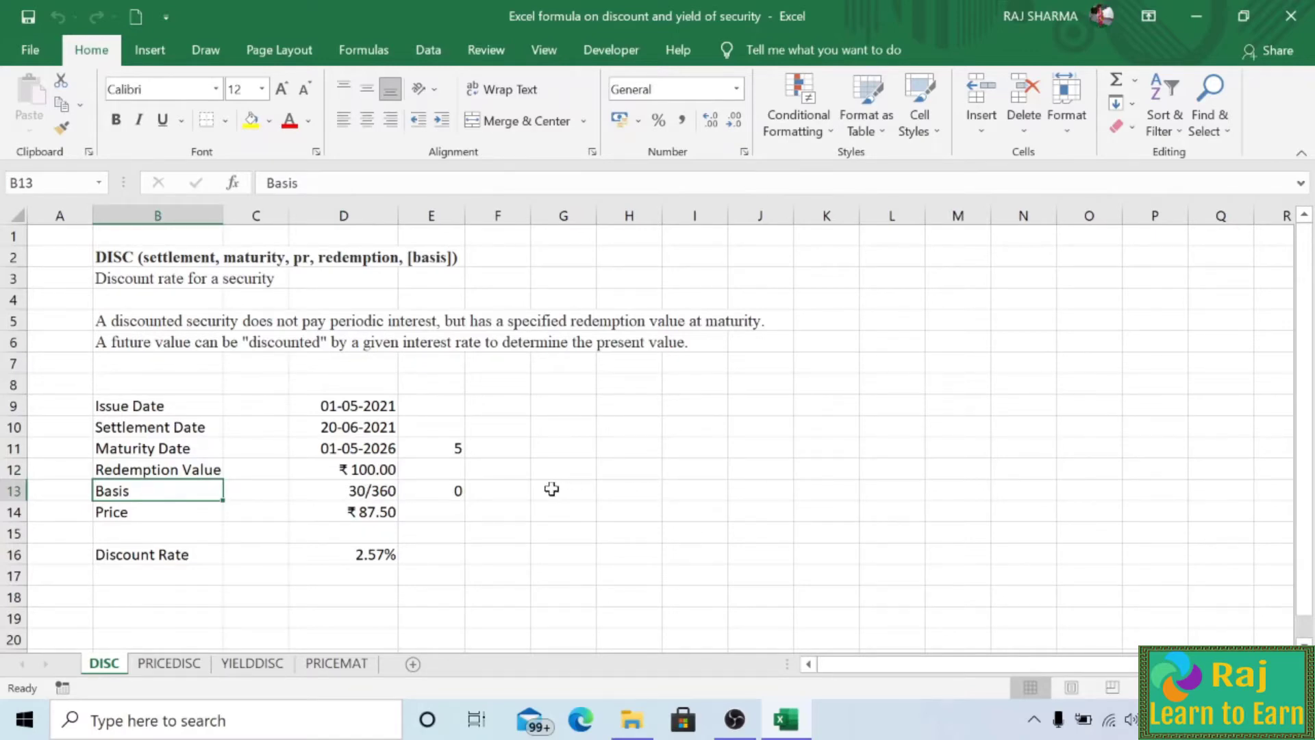
left_click(368, 492)
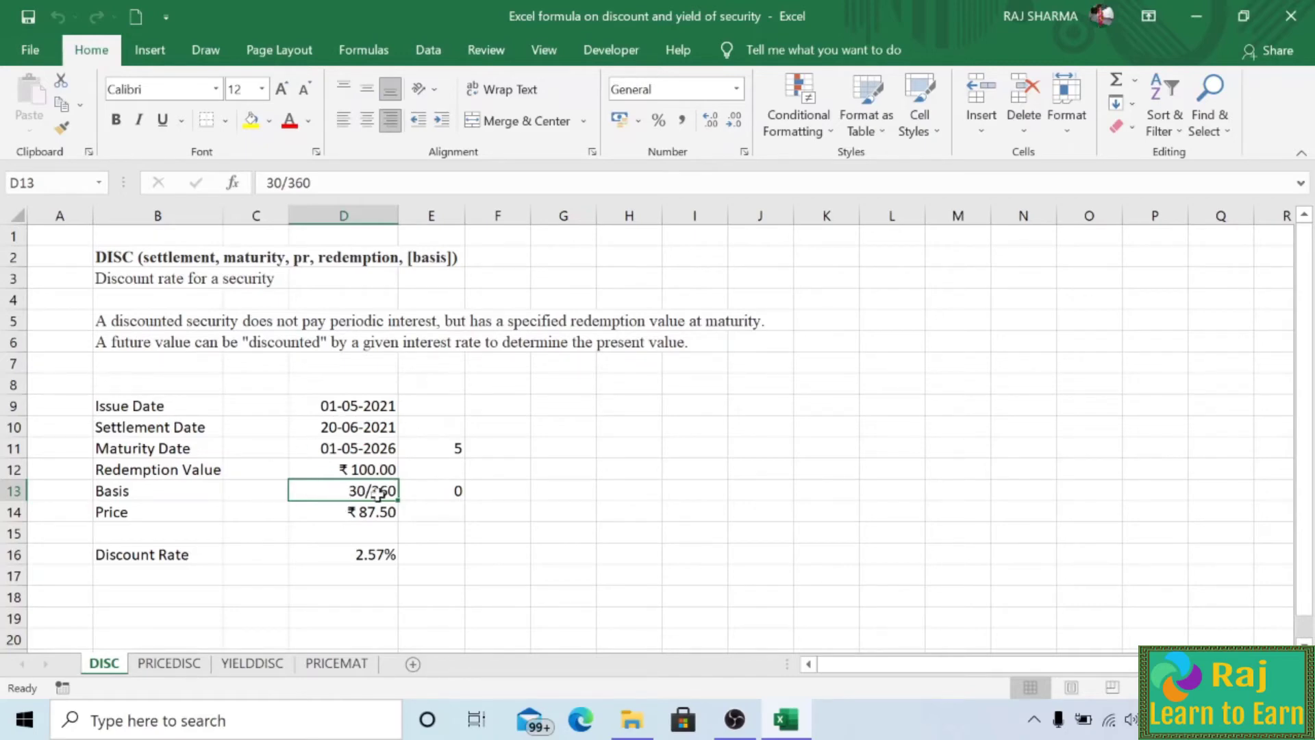
left_click(157, 512)
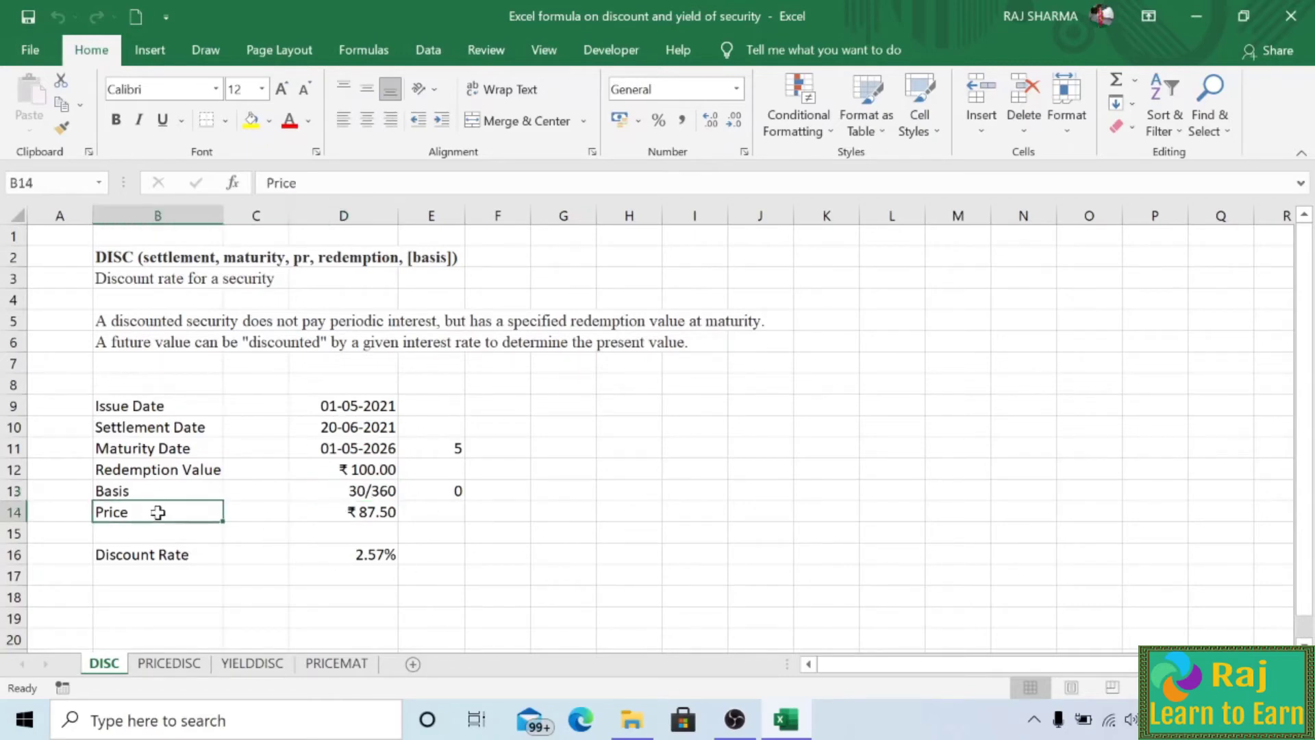
left_click(370, 514)
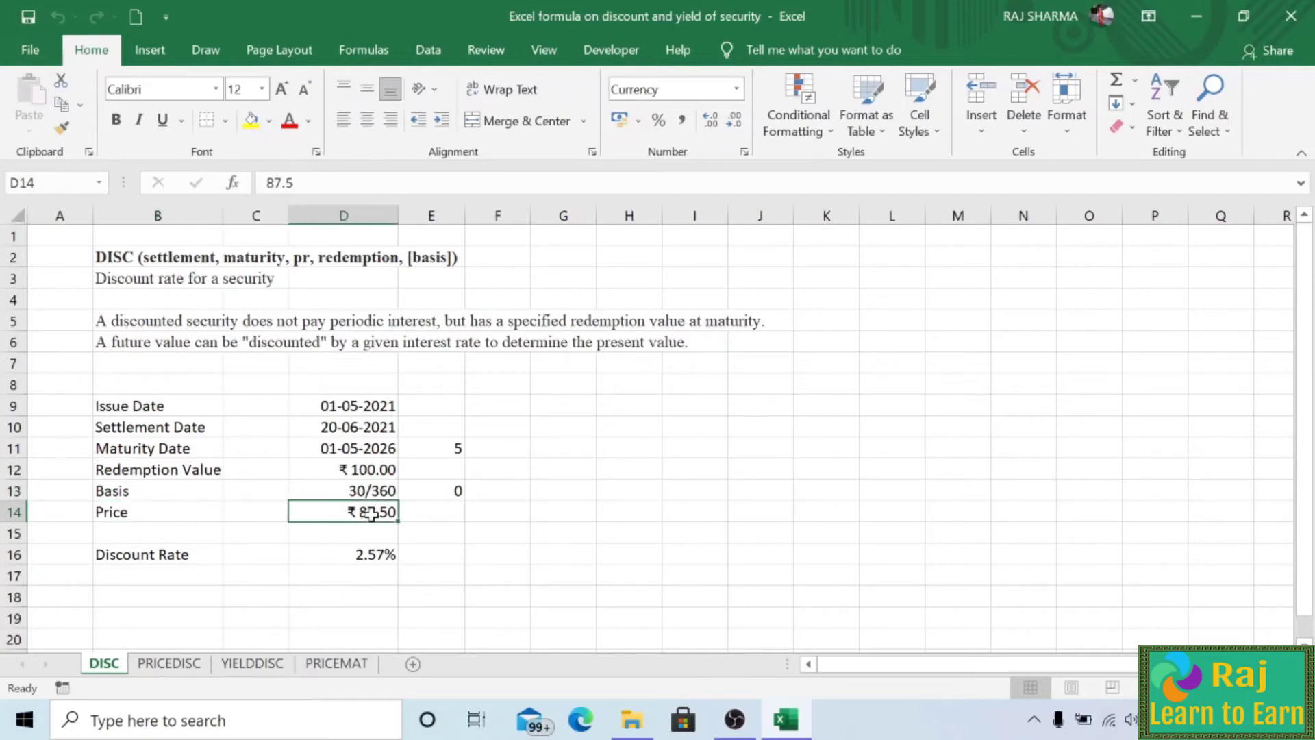
left_click(141, 559)
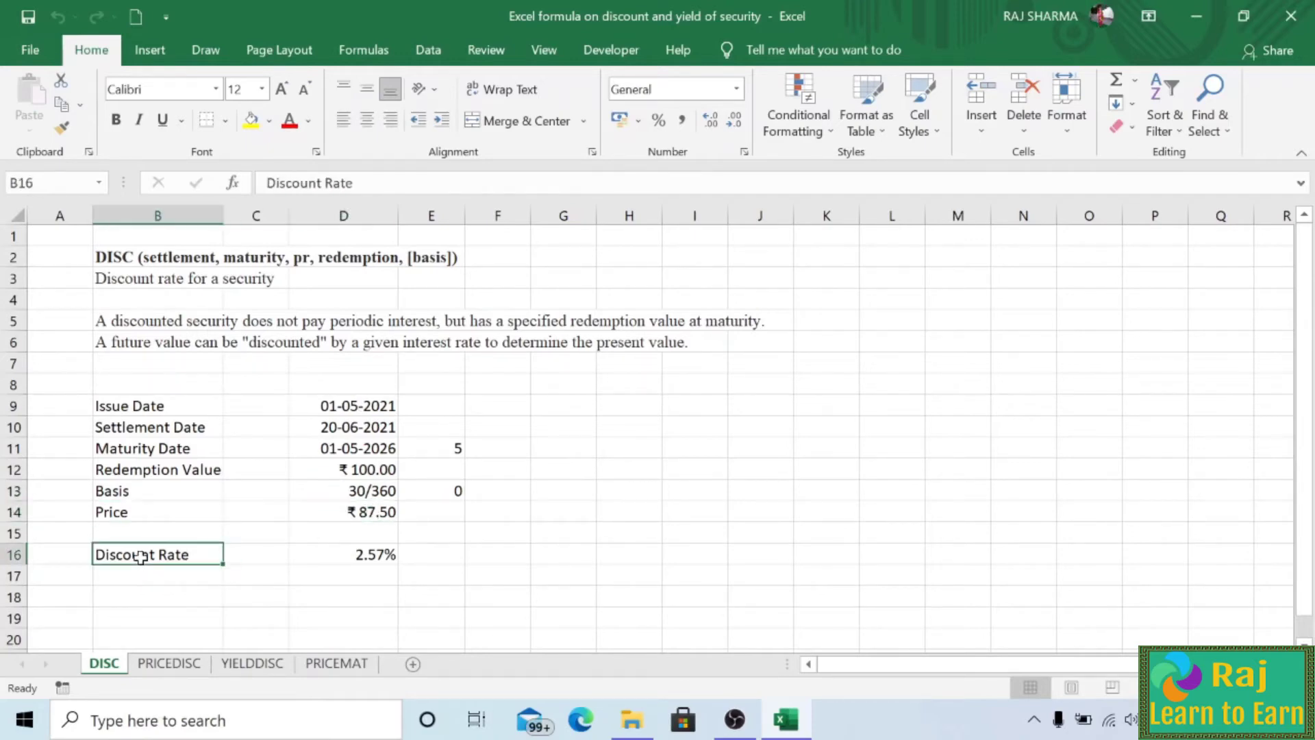
left_click(371, 555)
Start a formula in cell F16 with the DISC function and open its arguments
left_click(512, 556)
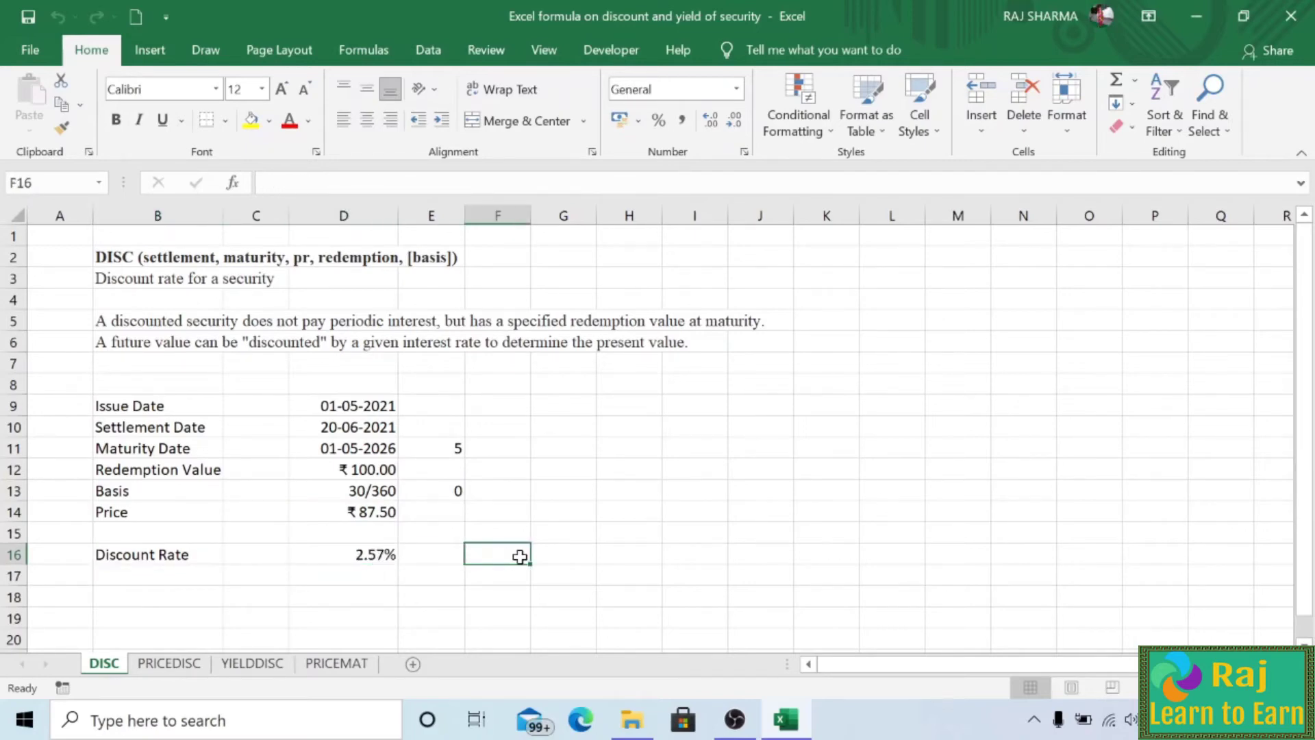
type("=")
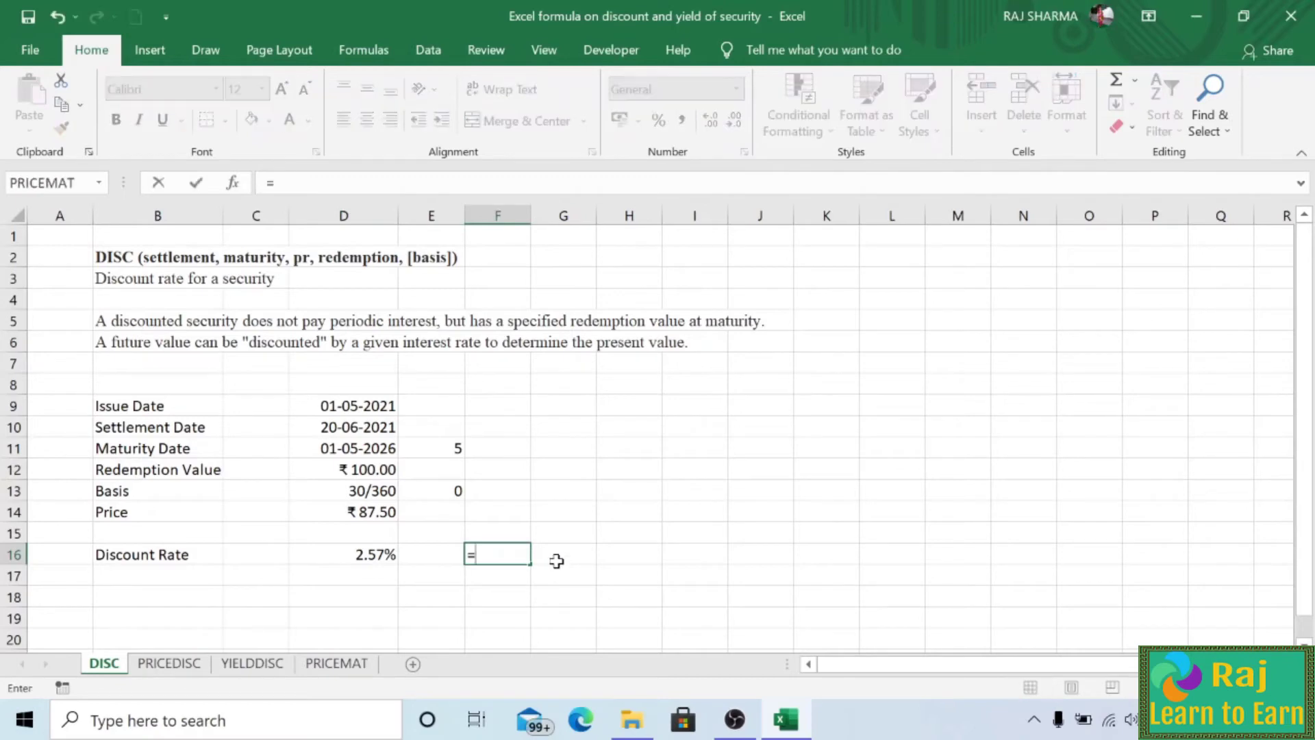
left_click(234, 184)
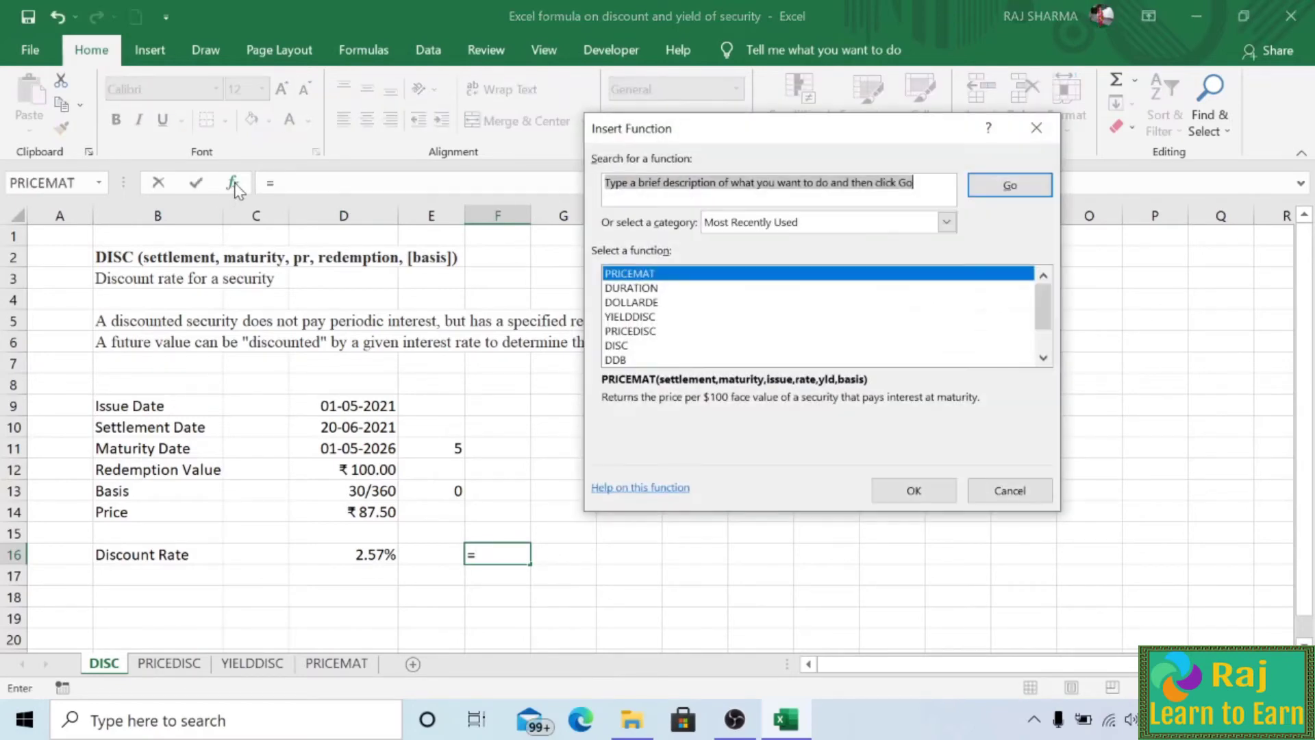
left_click(616, 346)
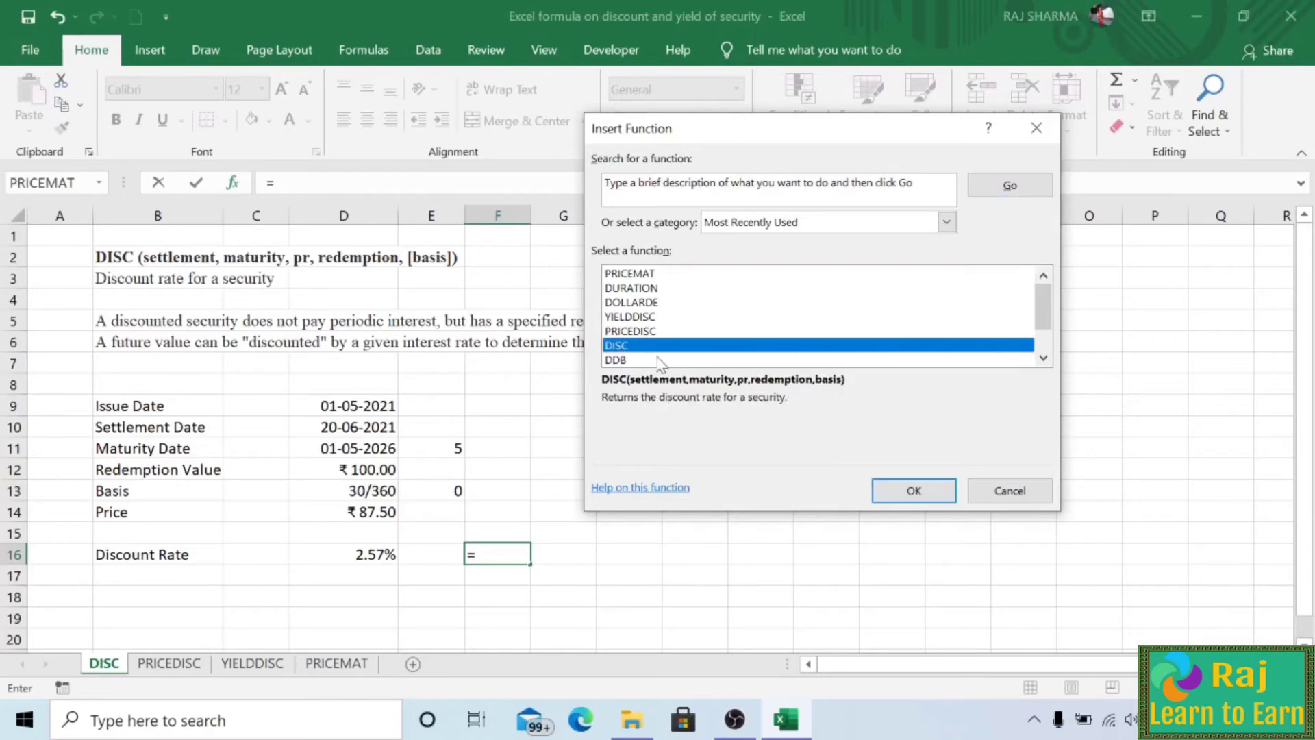
left_click(914, 492)
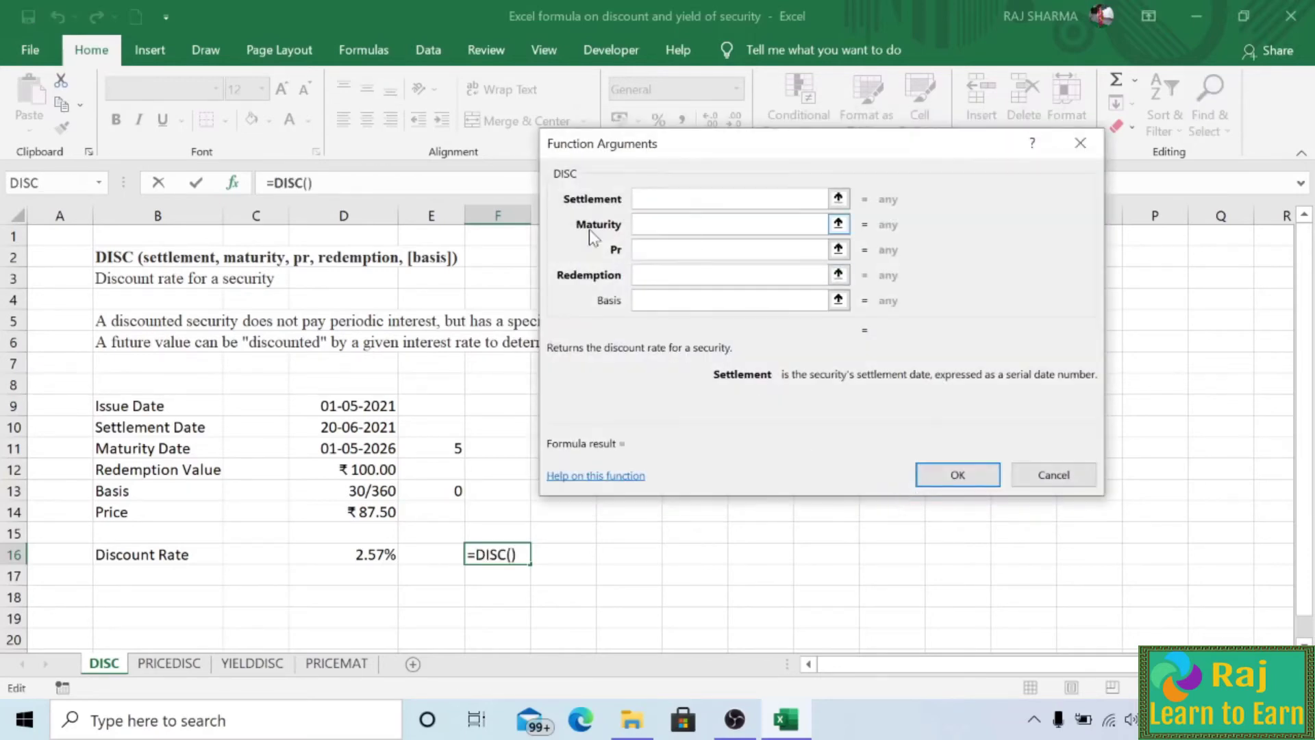
Complete the DISC formula with settlement D10, maturity D11, price D14, redemption D12 and basis 0
left_click(342, 426)
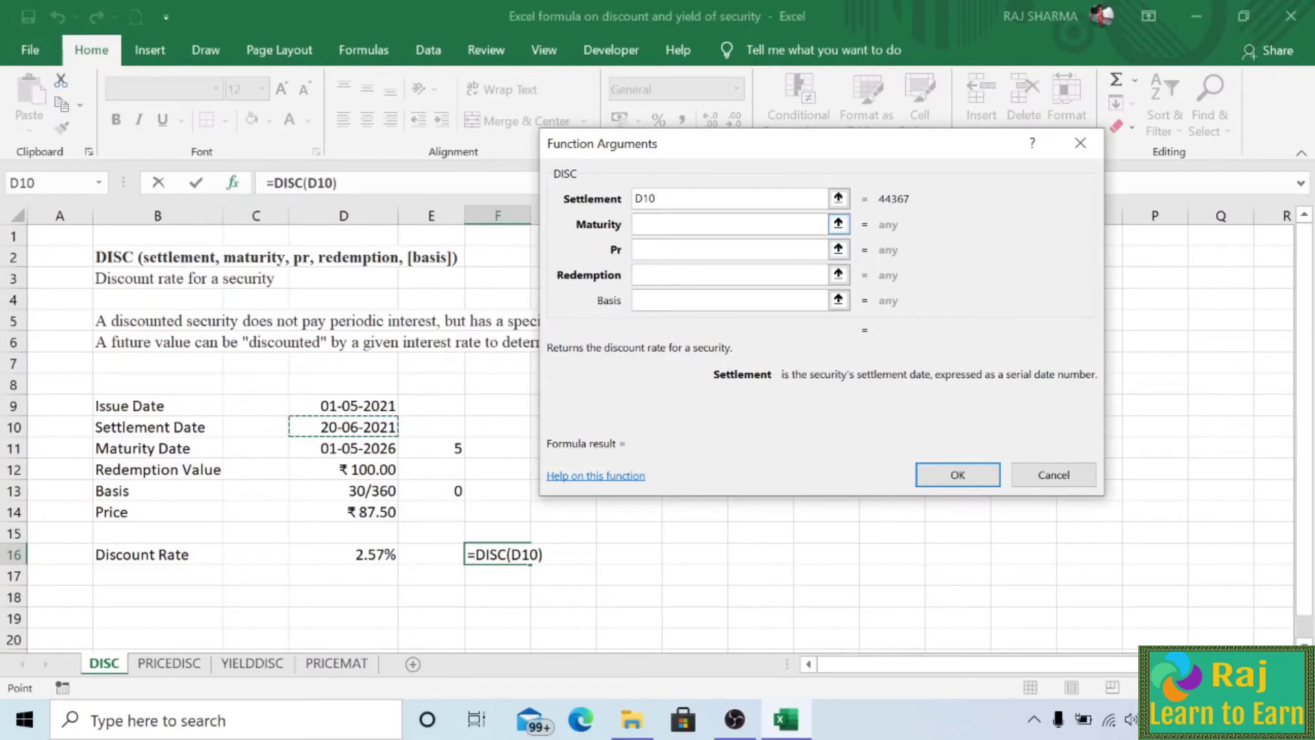
key("Tab")
left_click(345, 450)
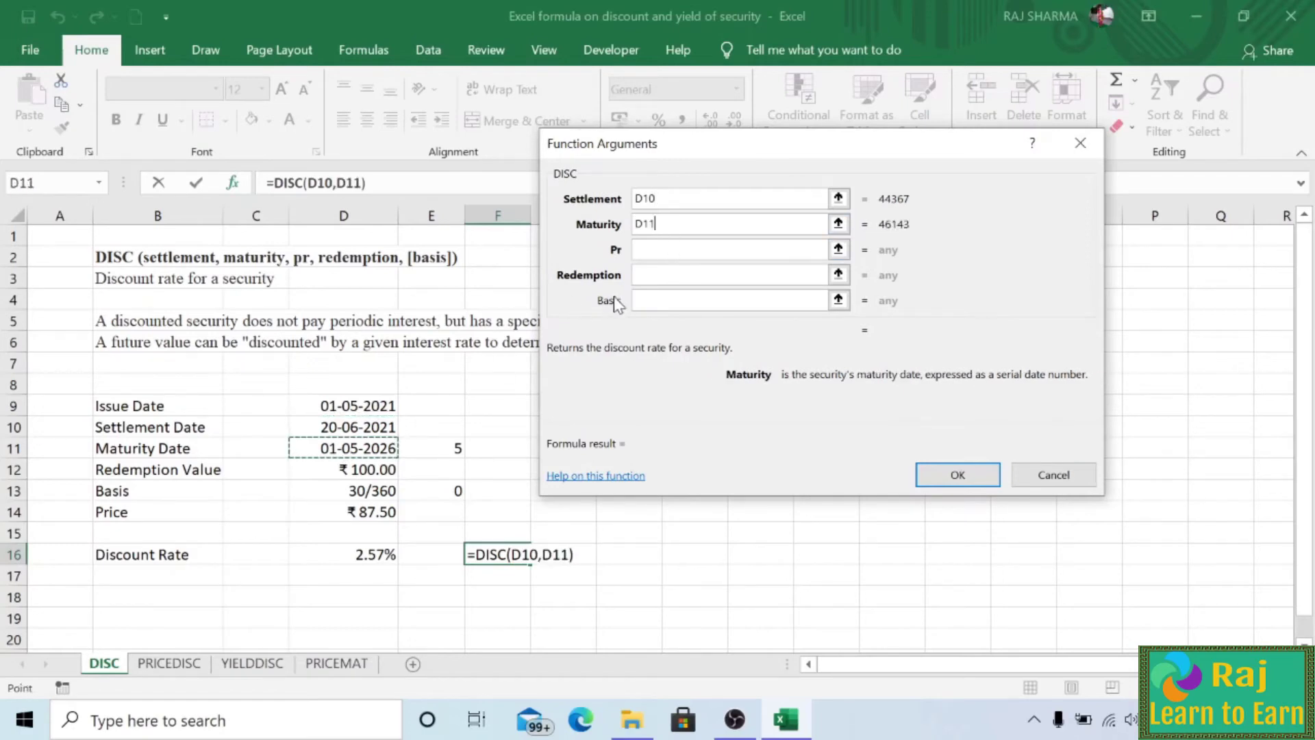
key("Tab")
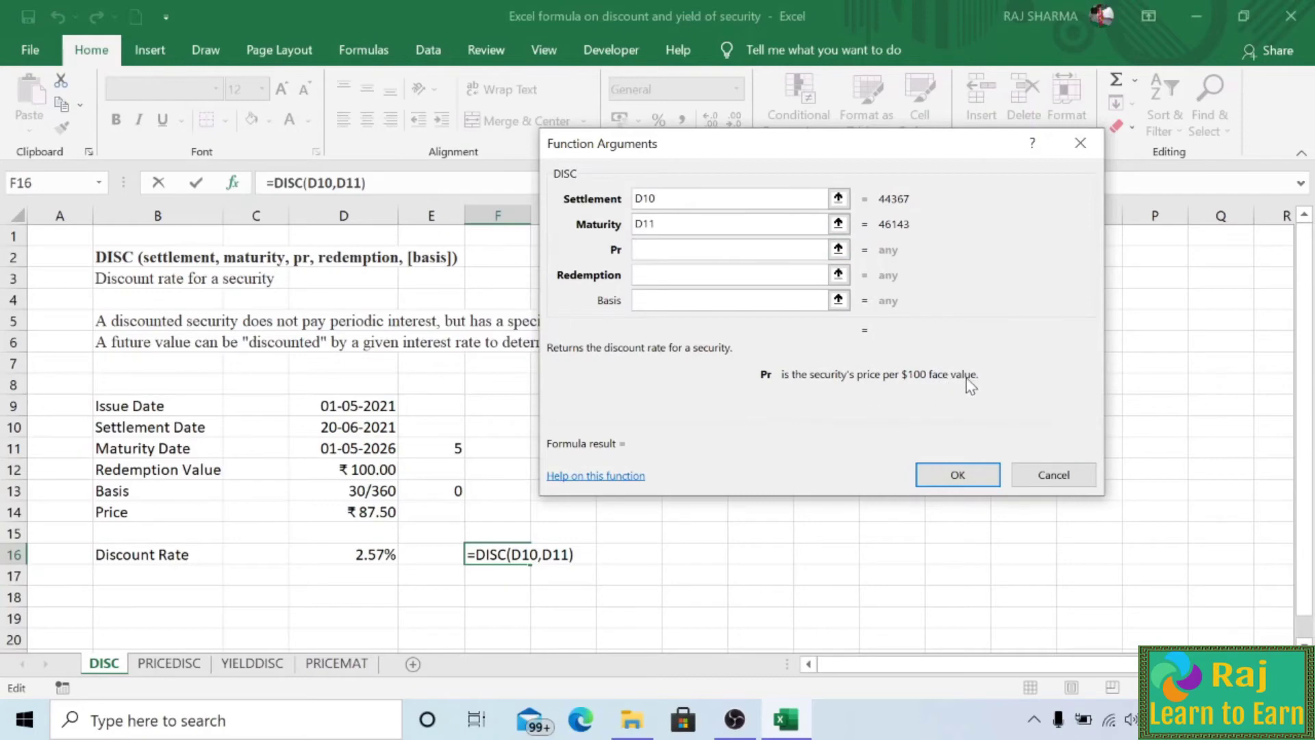
left_click(376, 511)
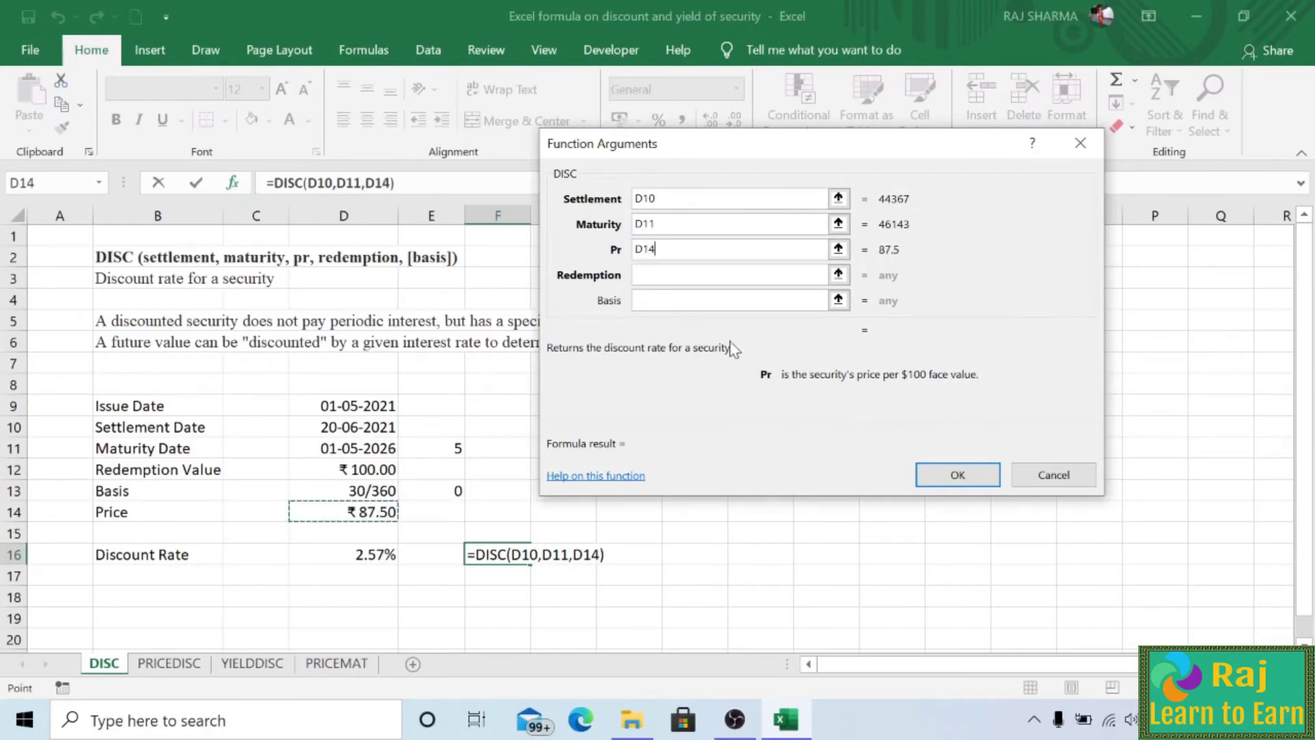
left_click(652, 277)
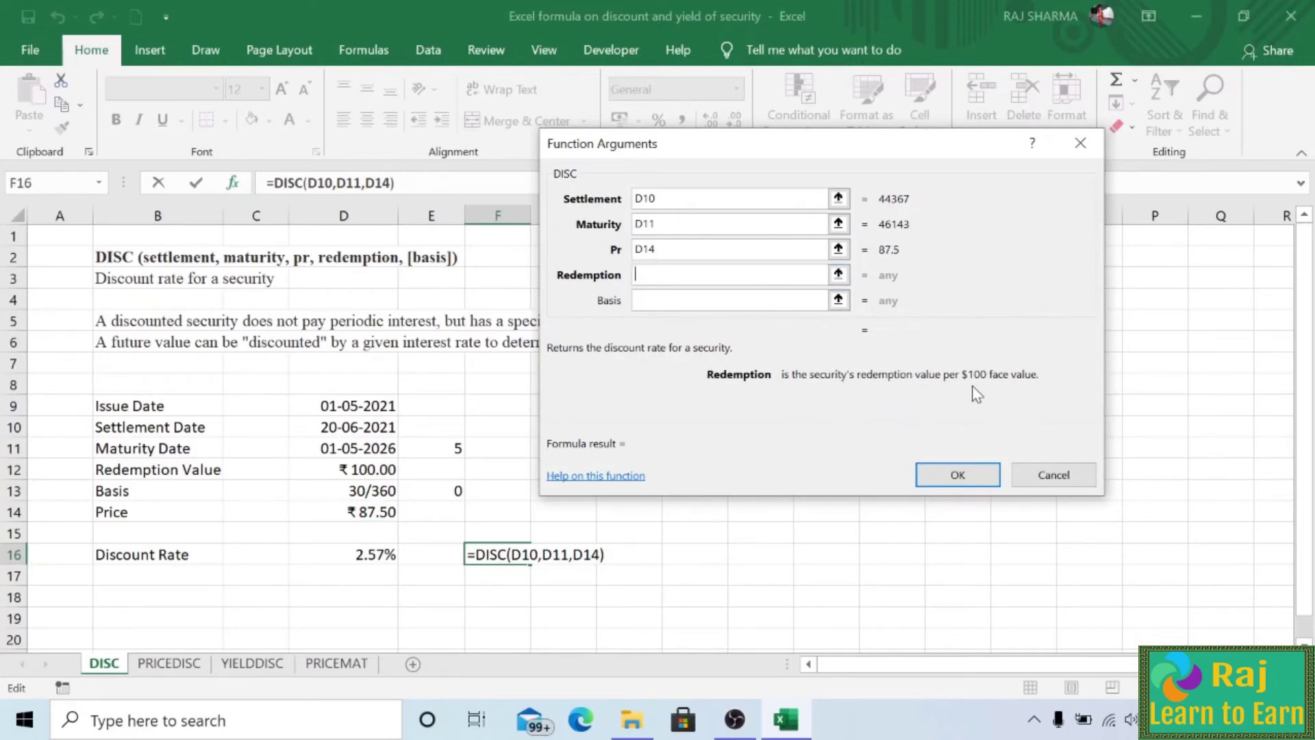
left_click(358, 468)
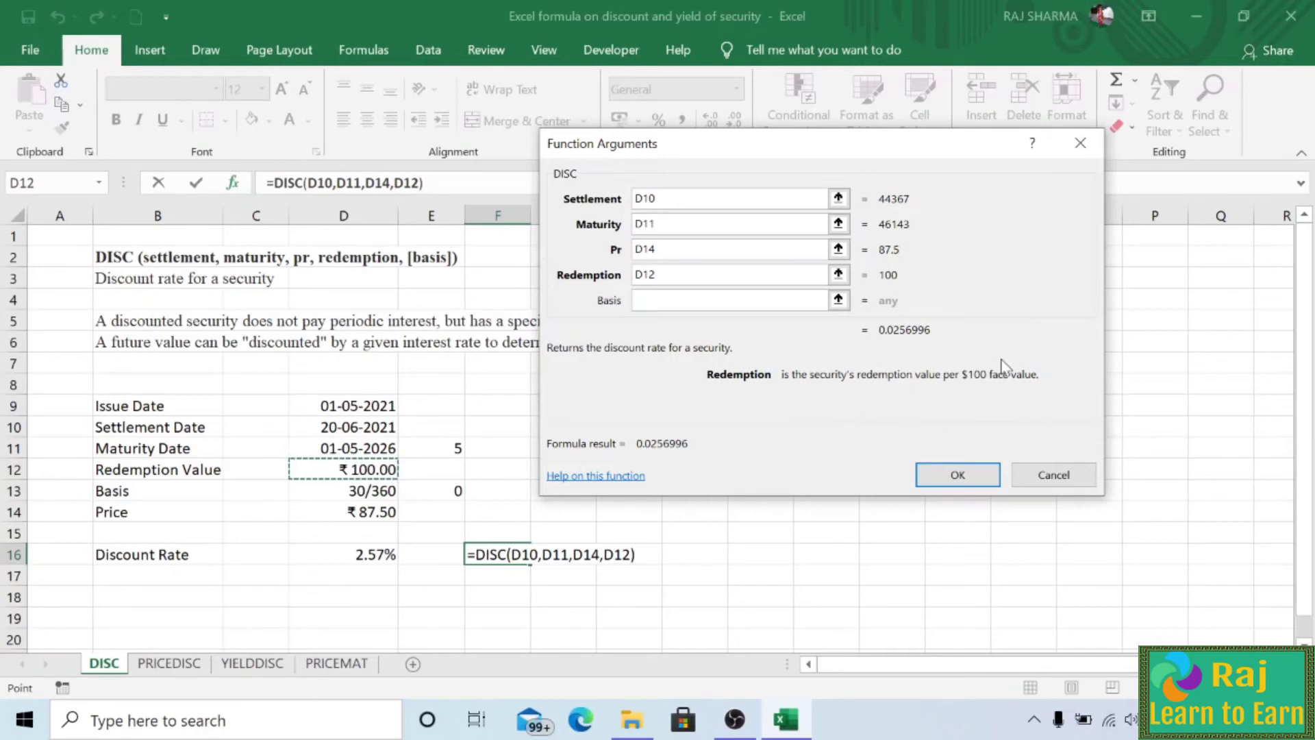
left_click(729, 300)
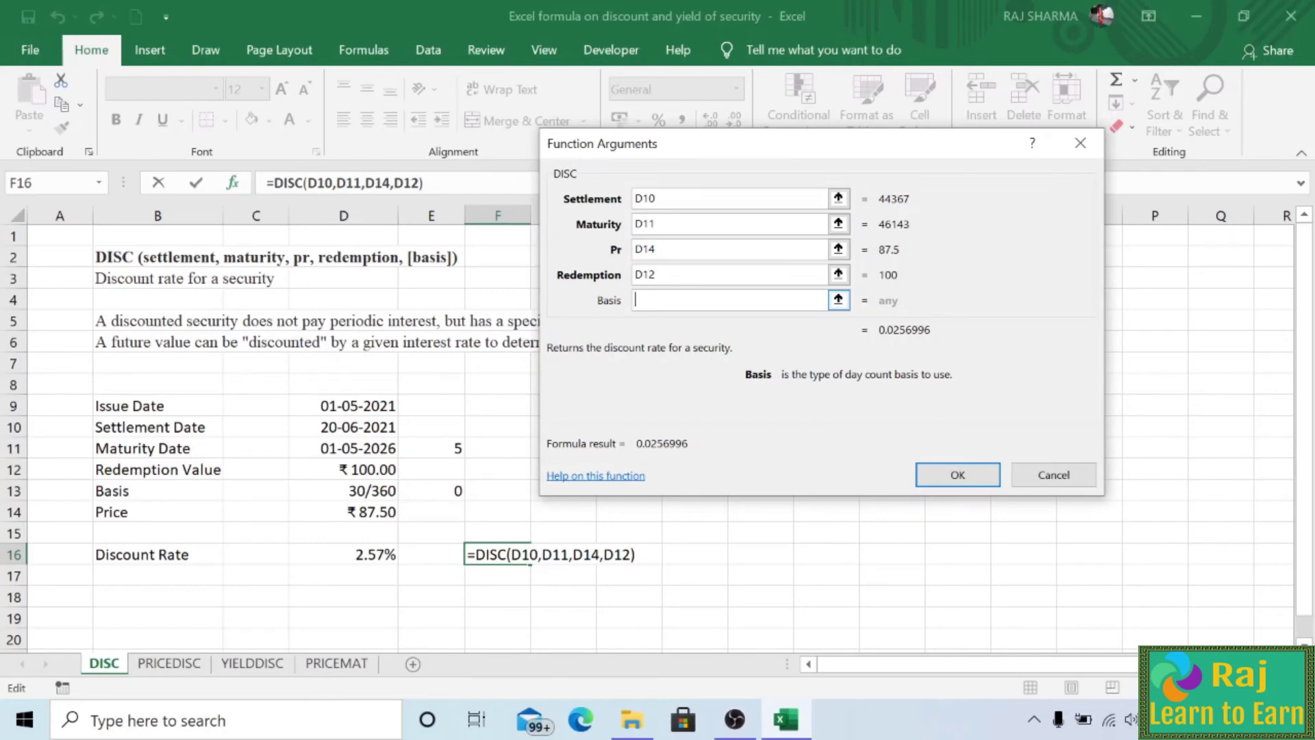
type("0")
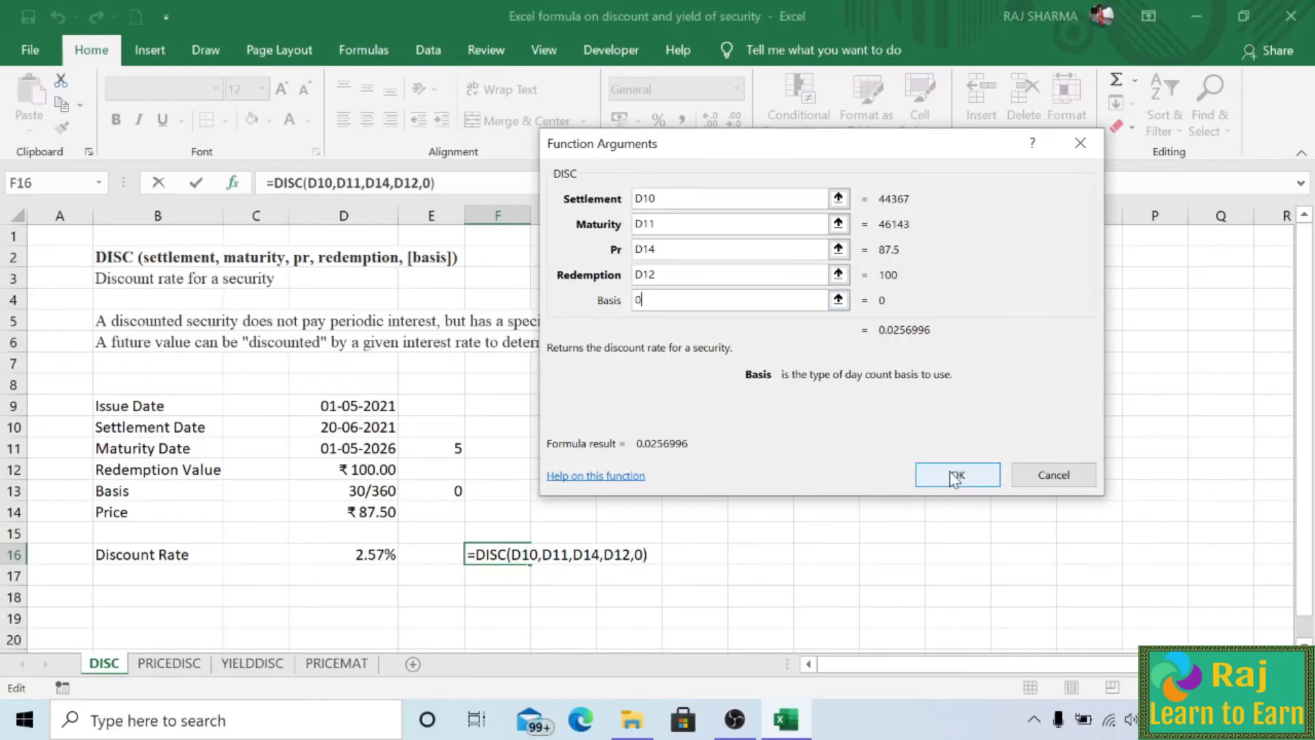
left_click(953, 474)
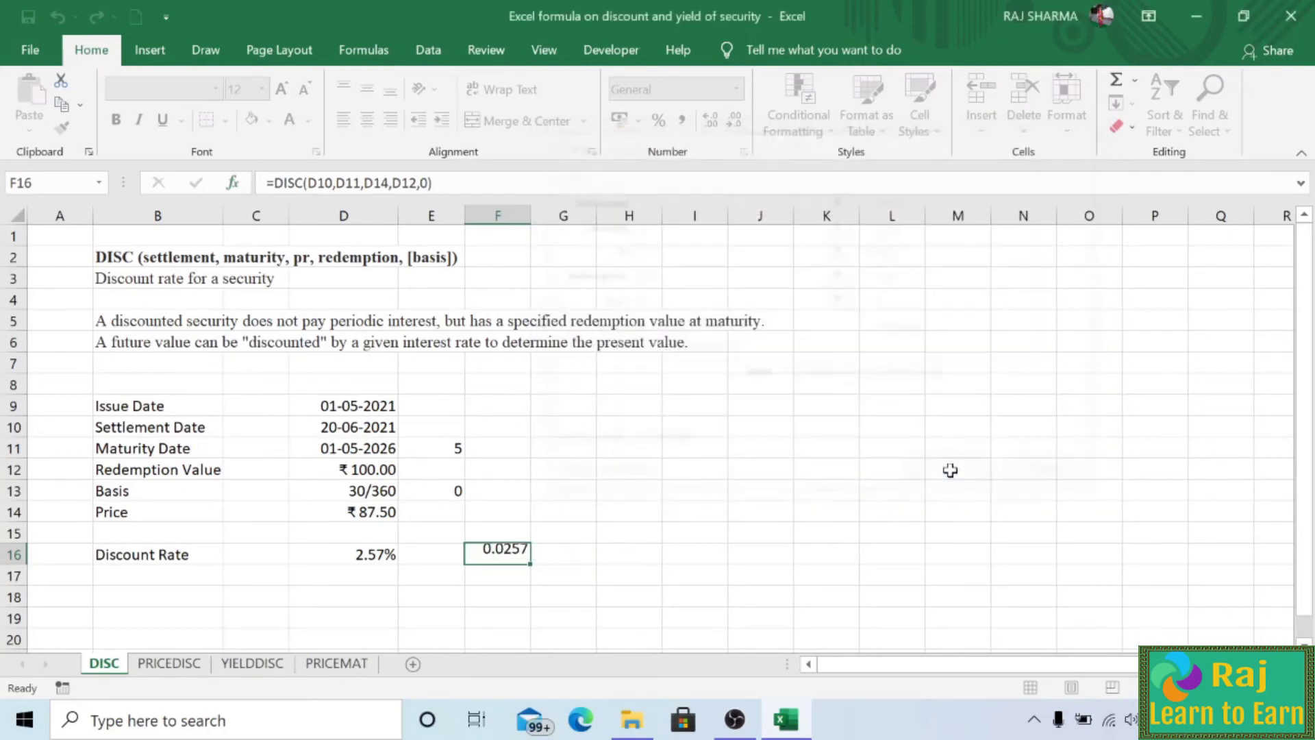
Format the DISC result in cell F16 as a percentage with 2 decimal places
right_click(515, 559)
key("Escape")
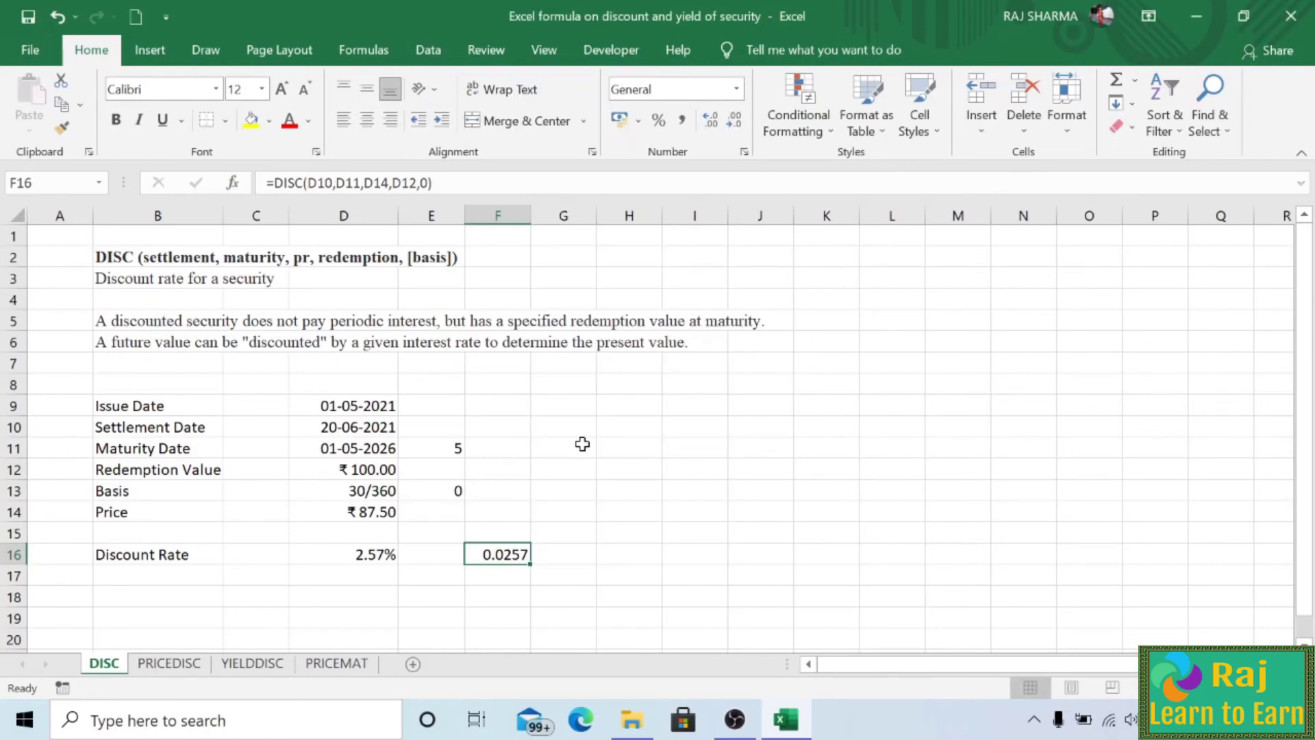
key("ctrl+1")
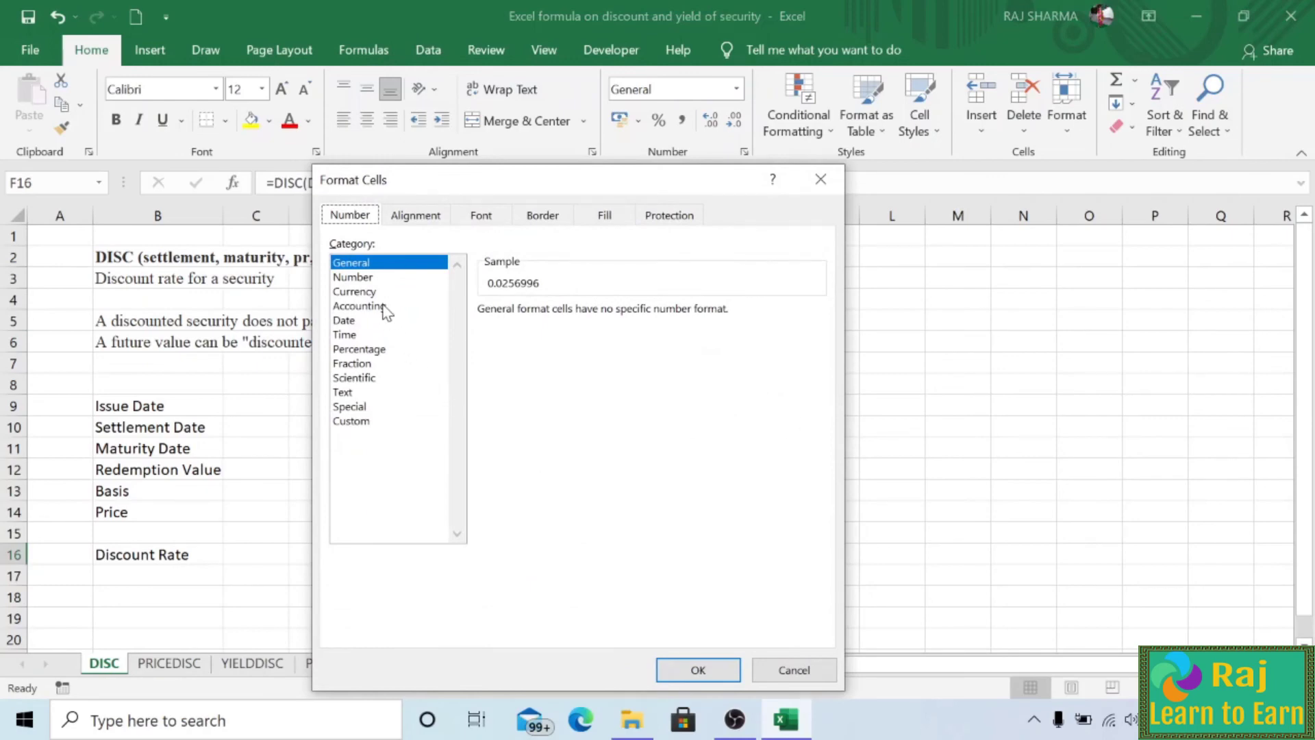
left_click(370, 350)
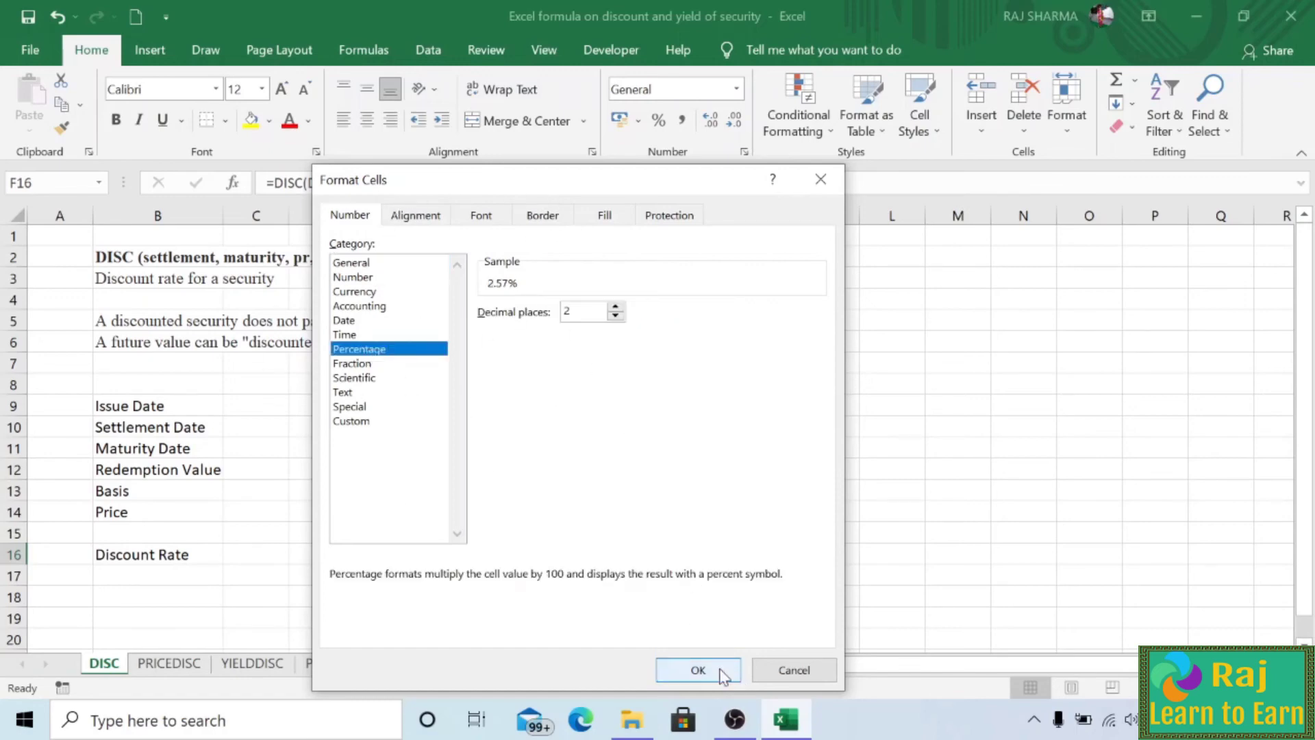
left_click(698, 669)
left_click(749, 532)
left_click(497, 554)
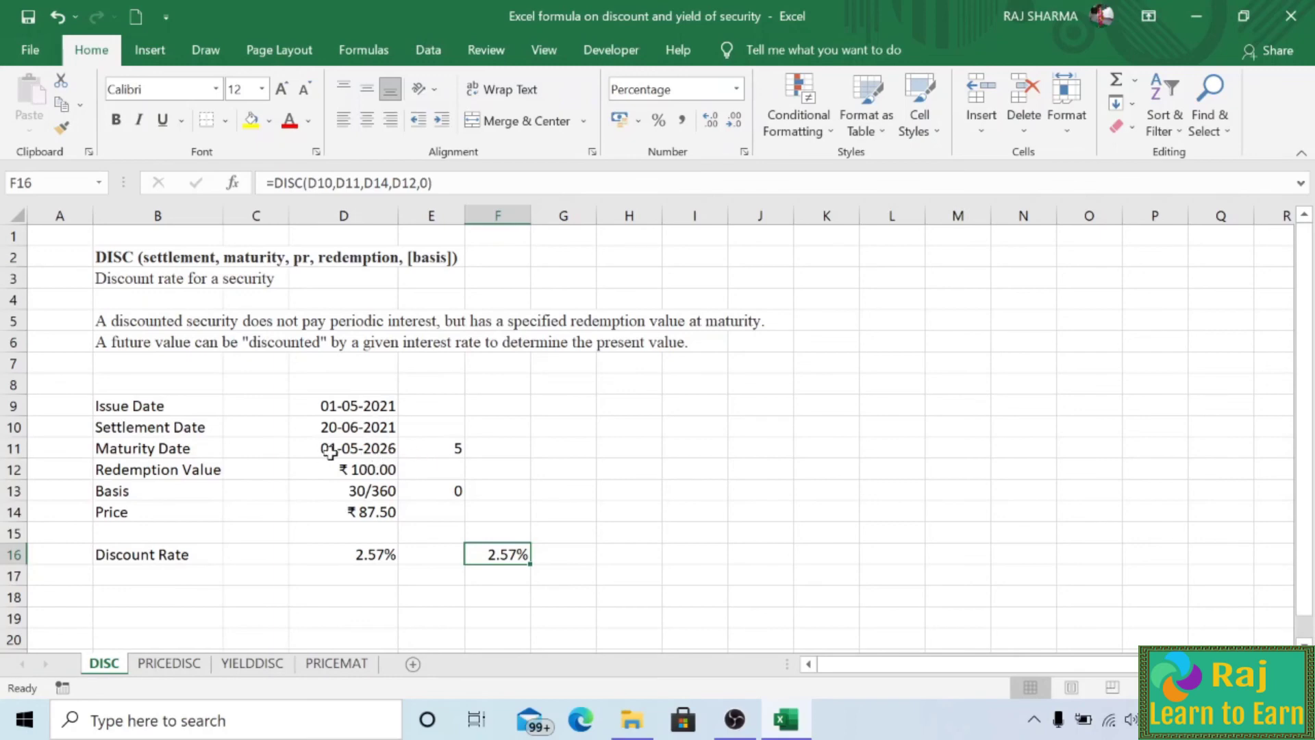
left_click(573, 557)
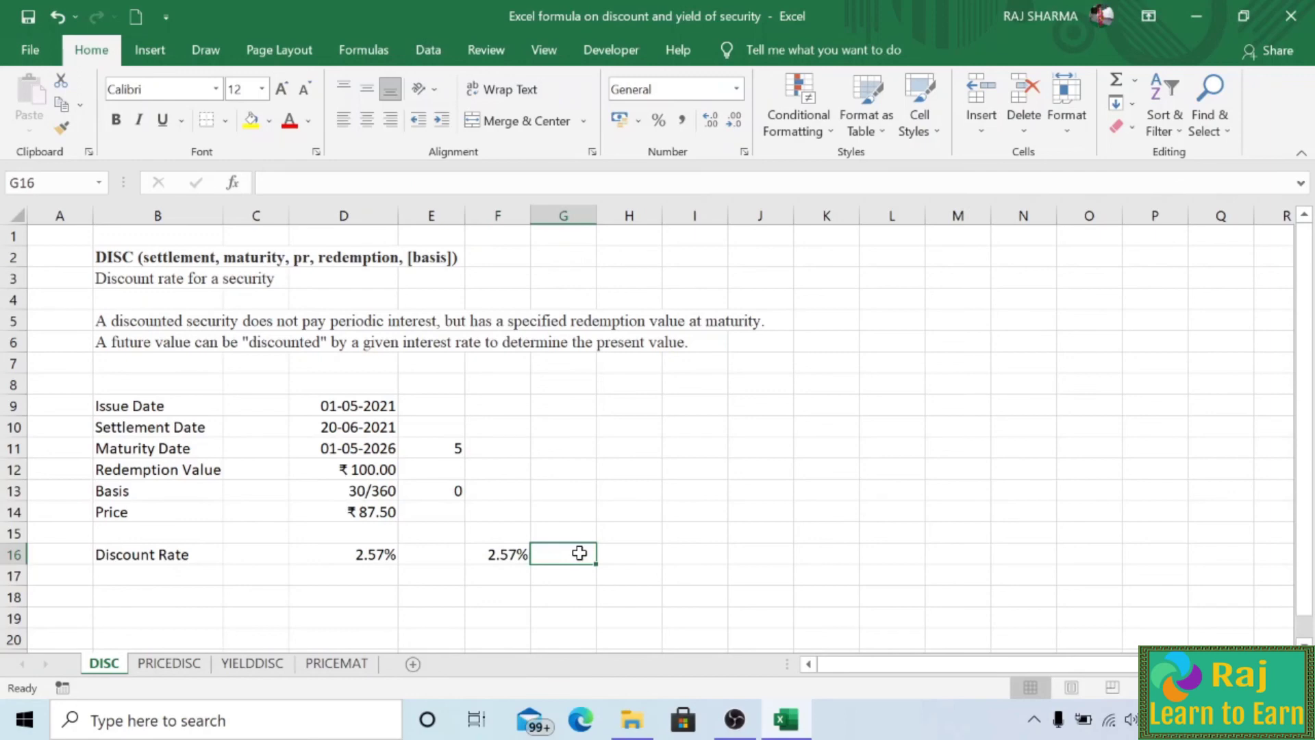
left_click(894, 729)
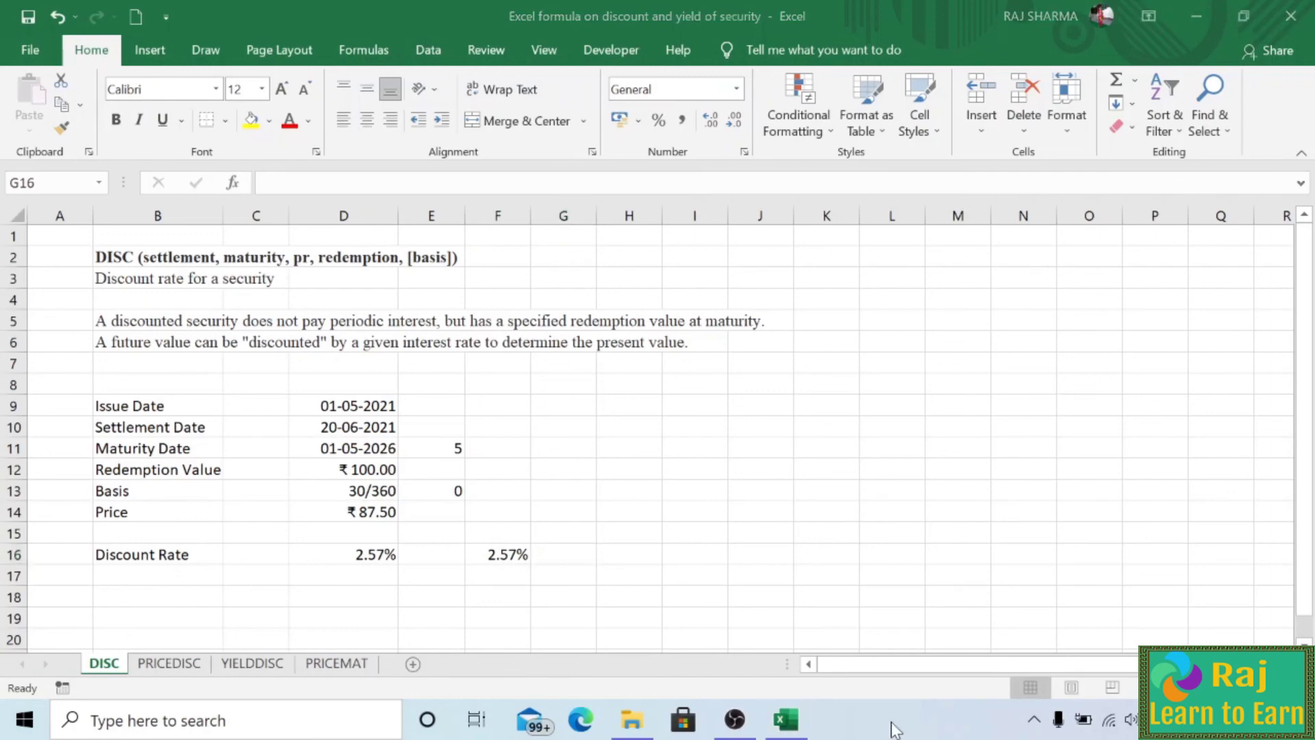